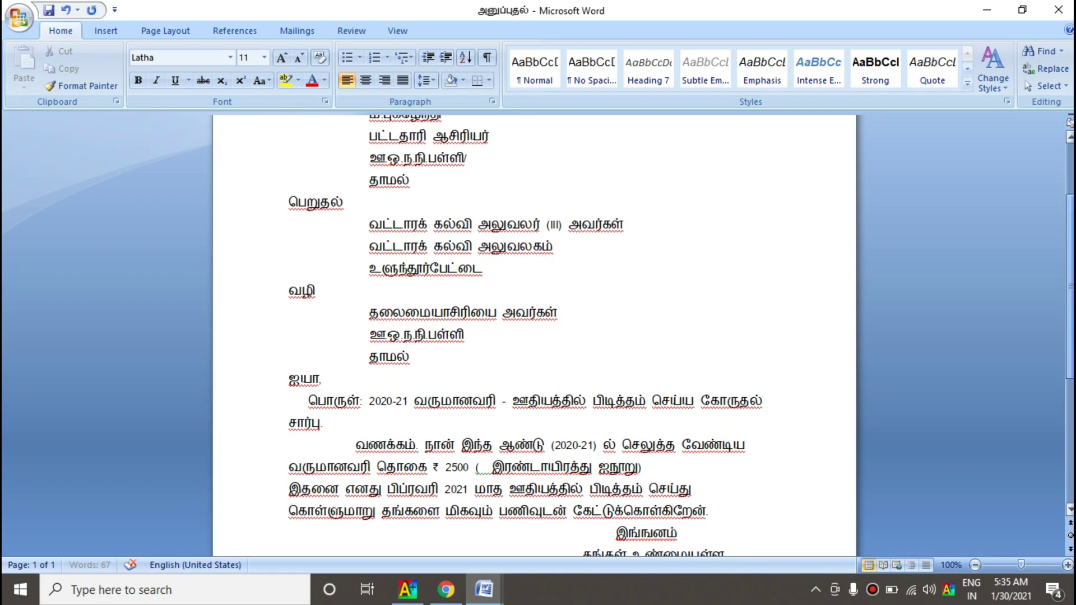
Review the Tamil sample letter from the sender's address down to the place and date lines, and return to its beginning
scroll(534, 337, "down", 2)
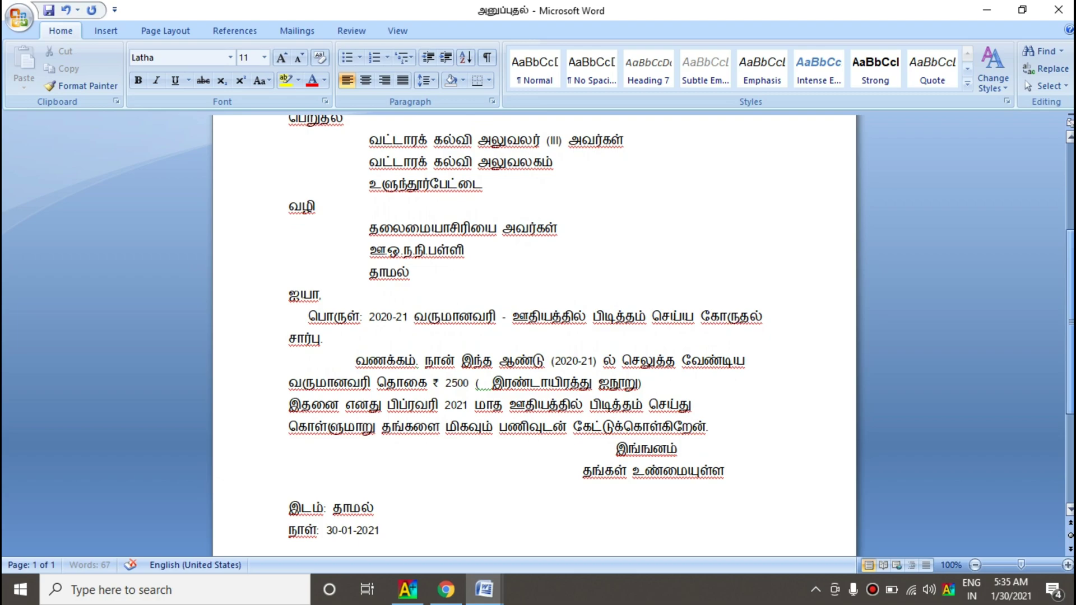
scroll(534, 336, "down", 3)
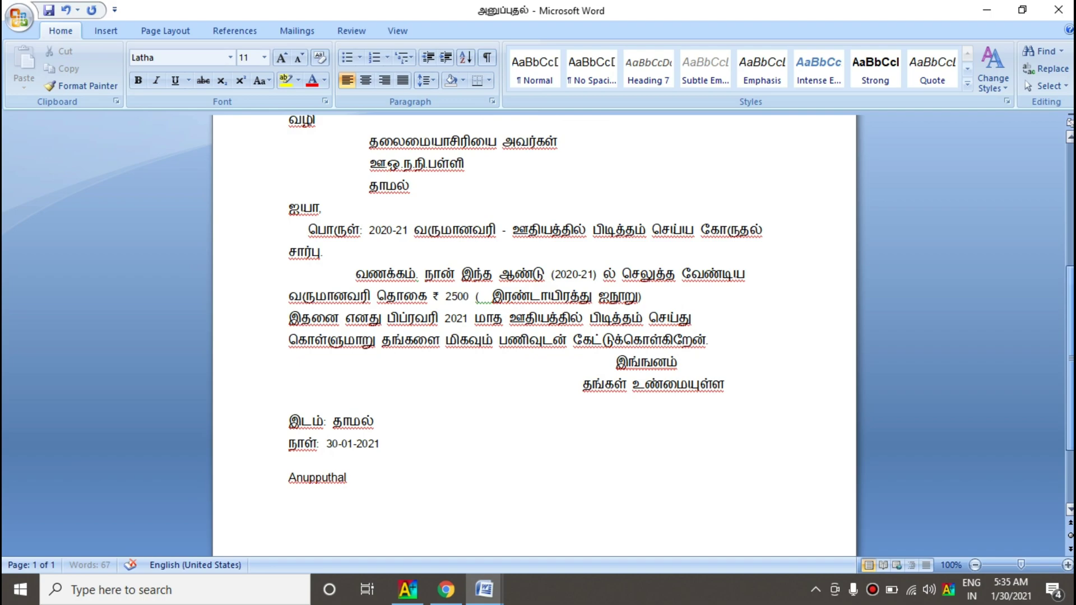
scroll(534, 336, "down", 3)
scroll(534, 337, "up", 2)
scroll(534, 336, "up", 9)
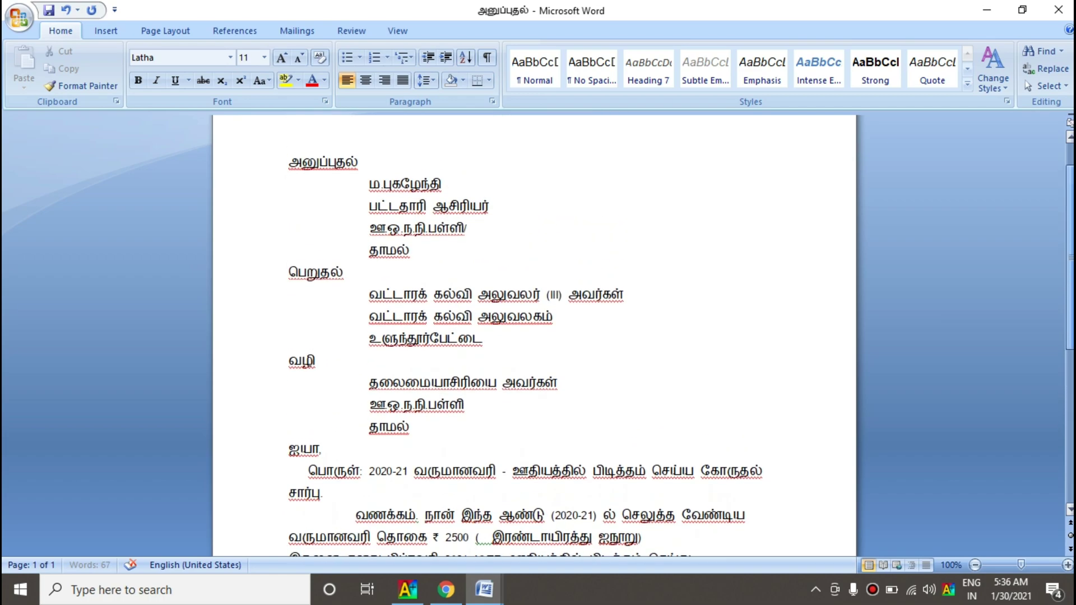
scroll(534, 336, "up", 2)
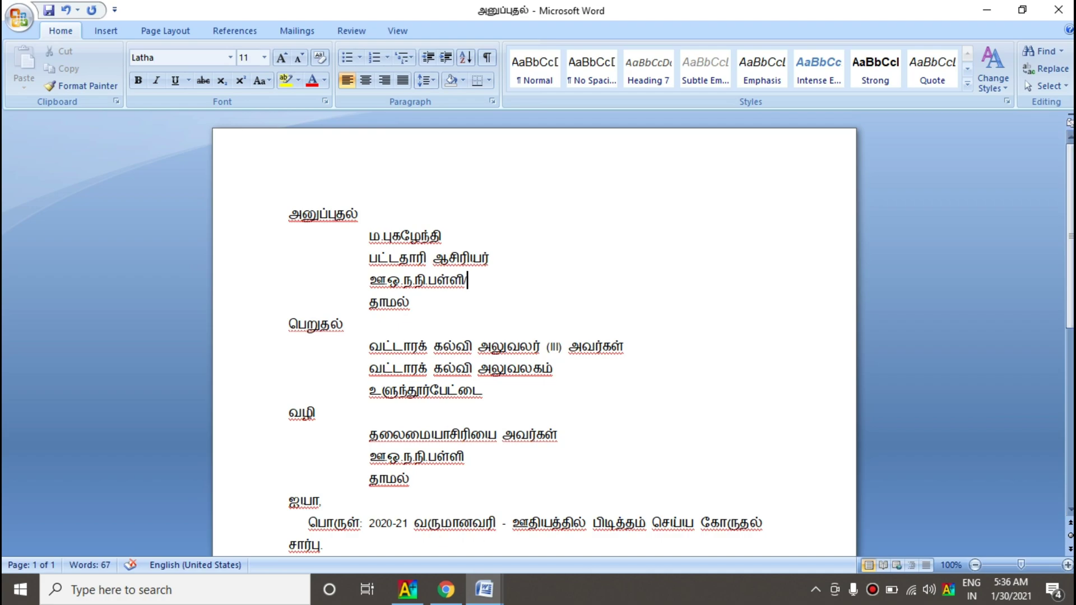
Switch to Chrome, open the Azhagi website from the search results, and find its Azhagi+ for Windows download section
left_click(446, 589)
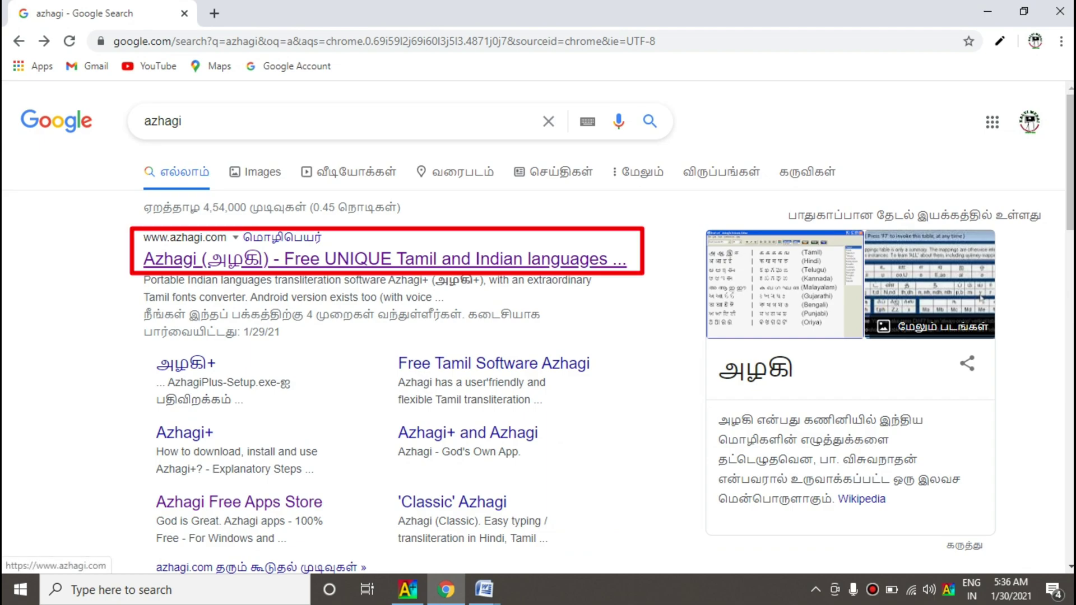
left_click(384, 259)
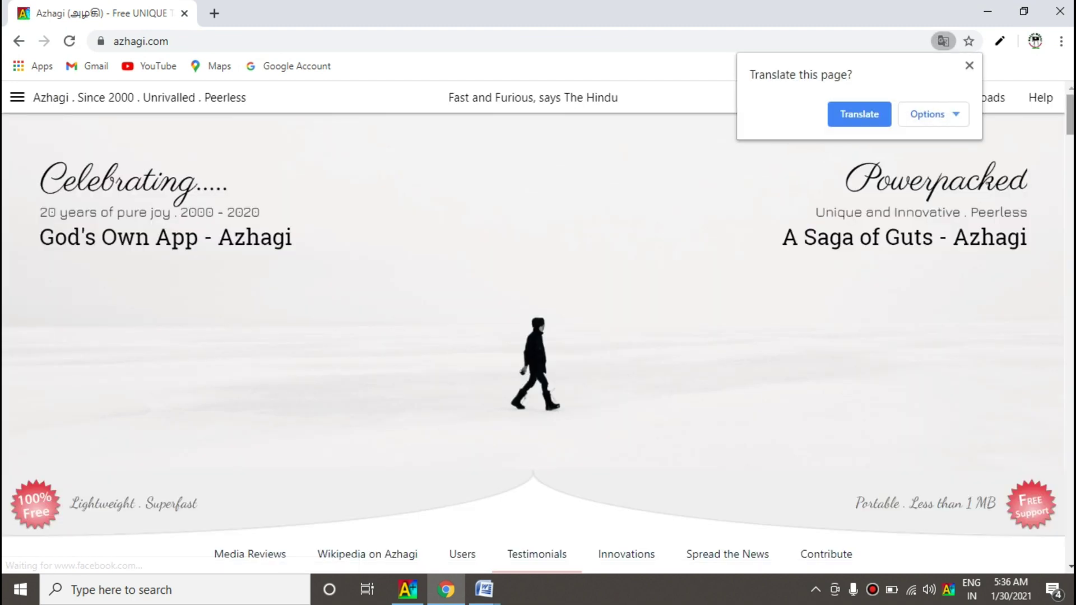
scroll(533, 343, "down", 15)
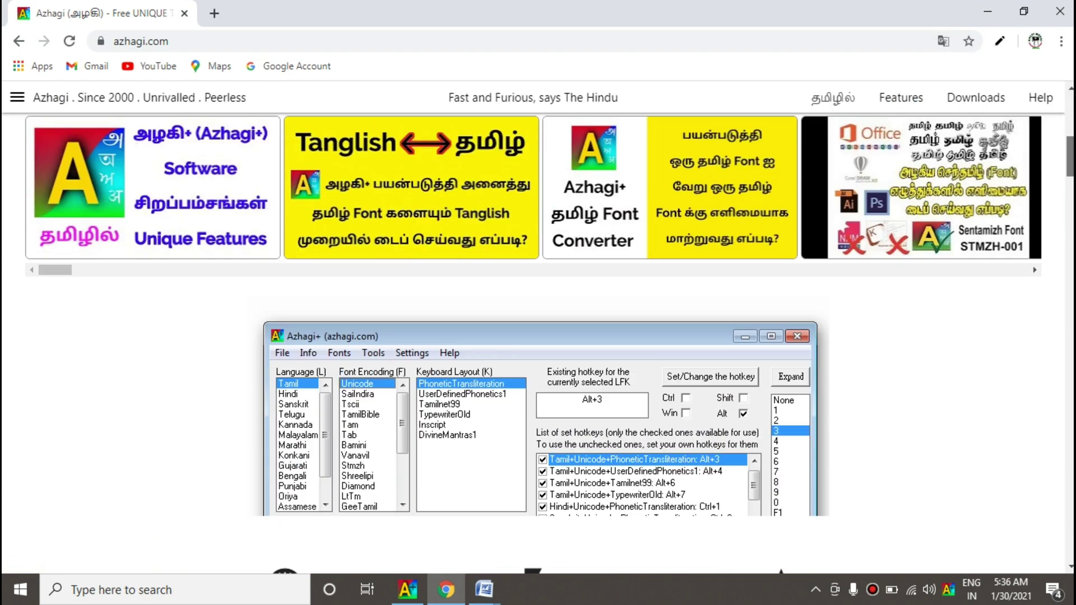
scroll(538, 343, "down", 3)
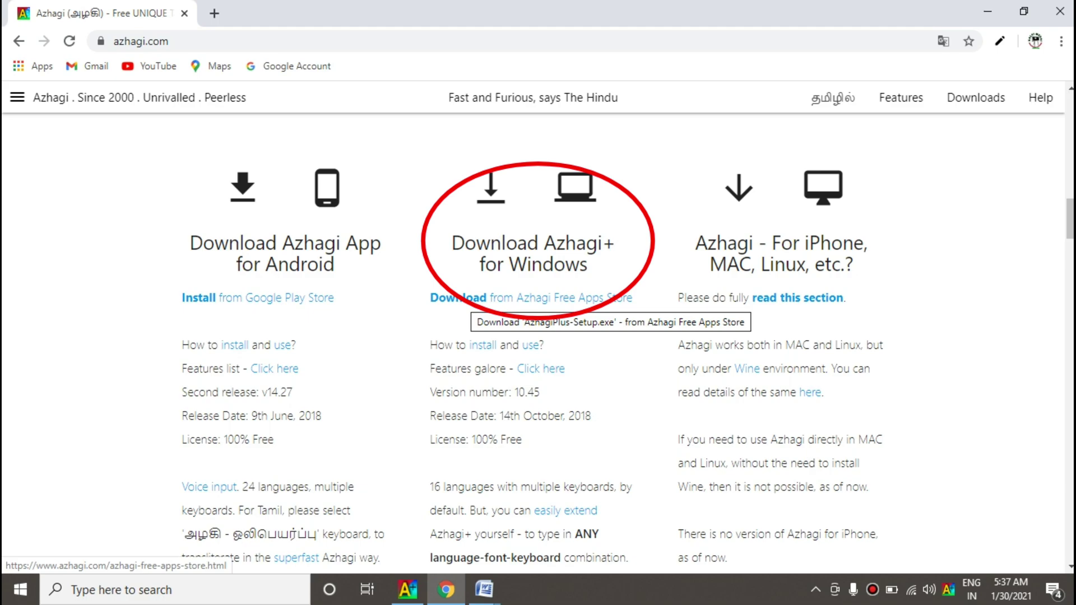
Open the Azhagi Free Apps Store page and locate the AzhagiPlus-Setup.exe download under Download Azhagi+ For Windows
left_click(465, 298)
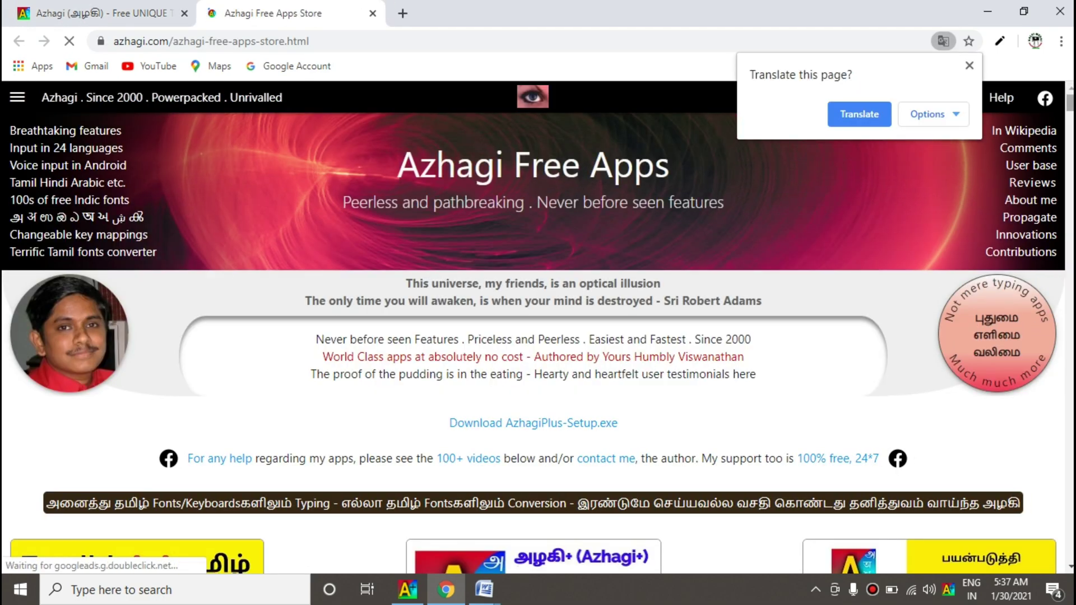
scroll(533, 336, "down", 10)
scroll(532, 336, "down", 20)
scroll(532, 336, "down", 20)
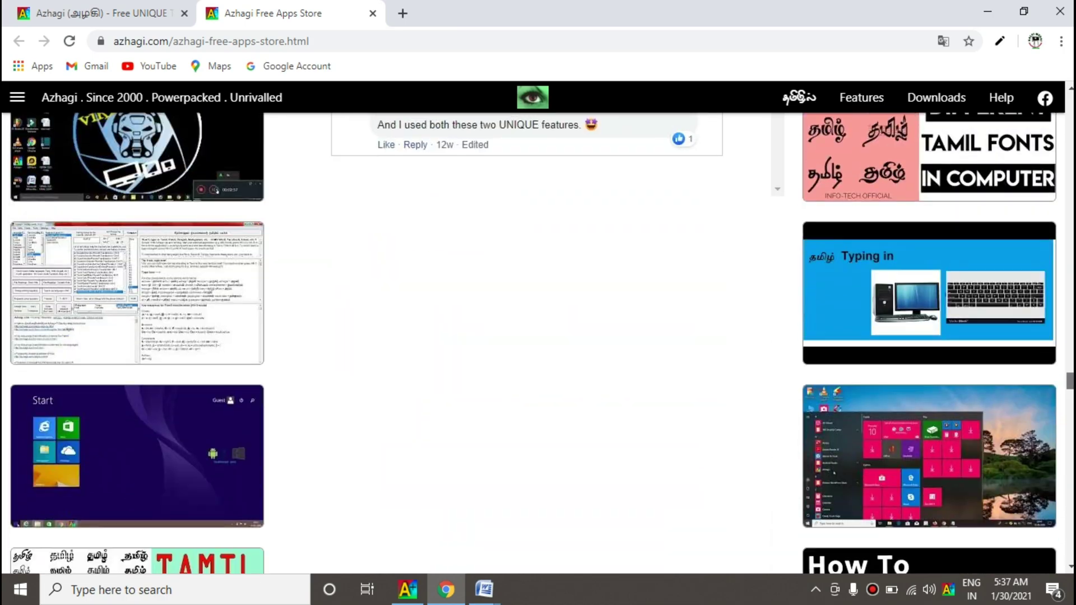
scroll(532, 336, "down", 20)
scroll(533, 336, "down", 20)
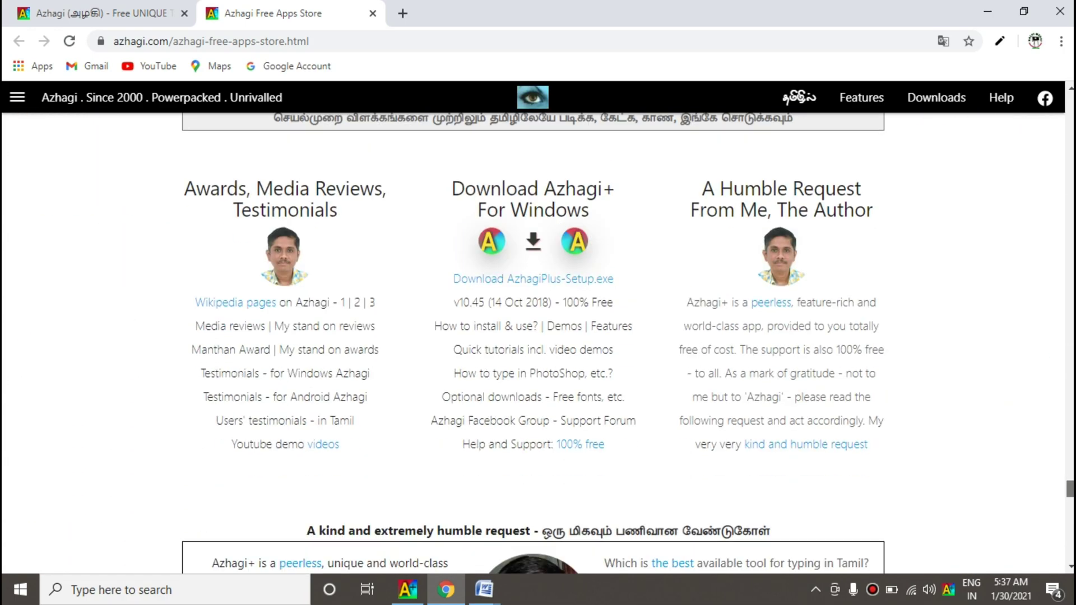
scroll(533, 336, "down", 1)
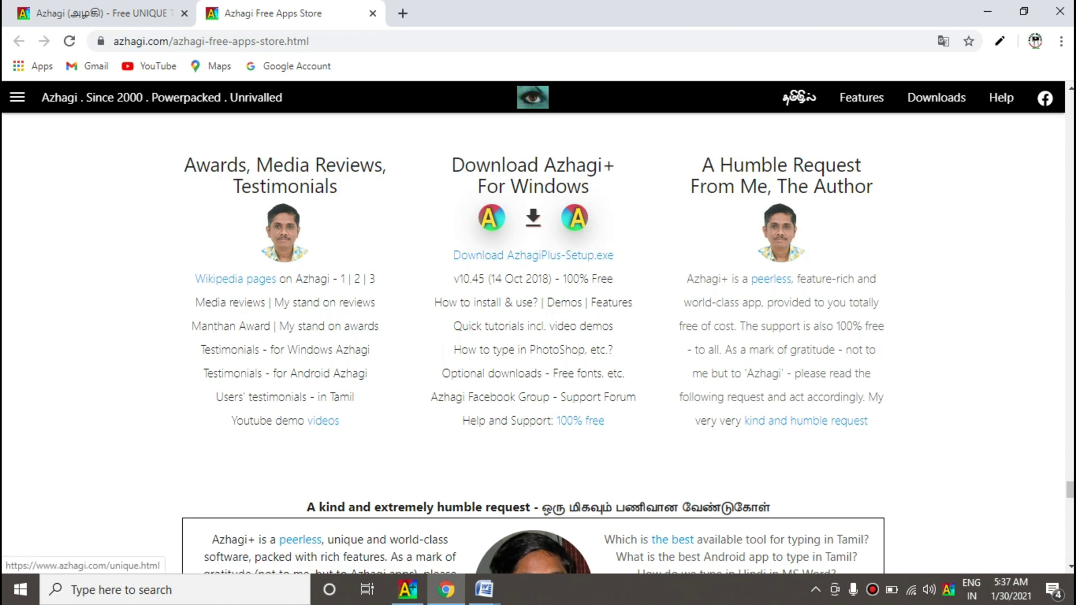
Switch to Azhagi+ and examine its hotkey list and Tamil key mappings
mouse_move(407, 588)
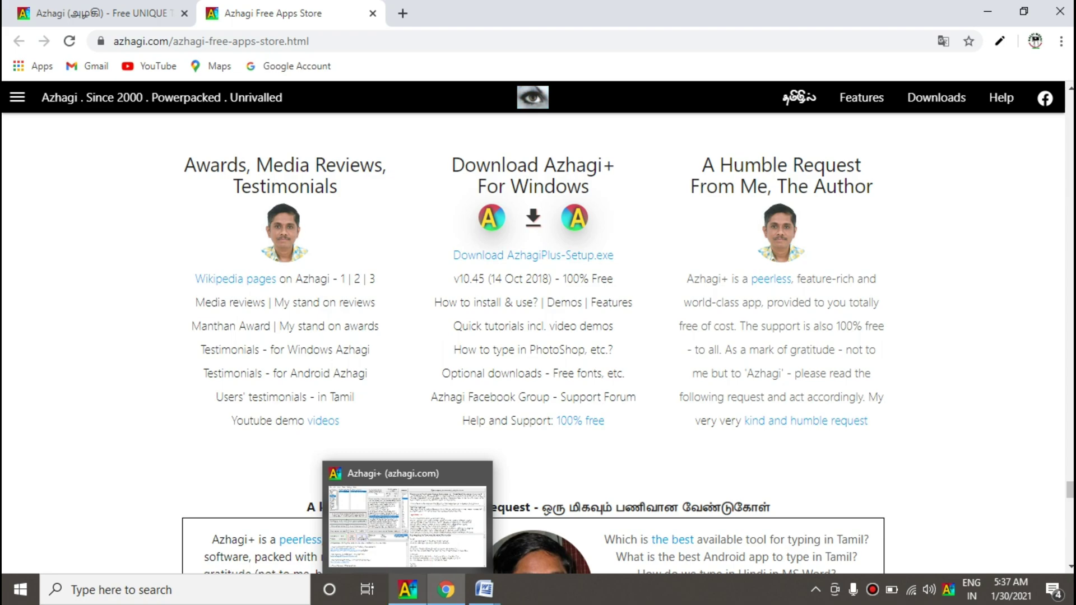
left_click(408, 589)
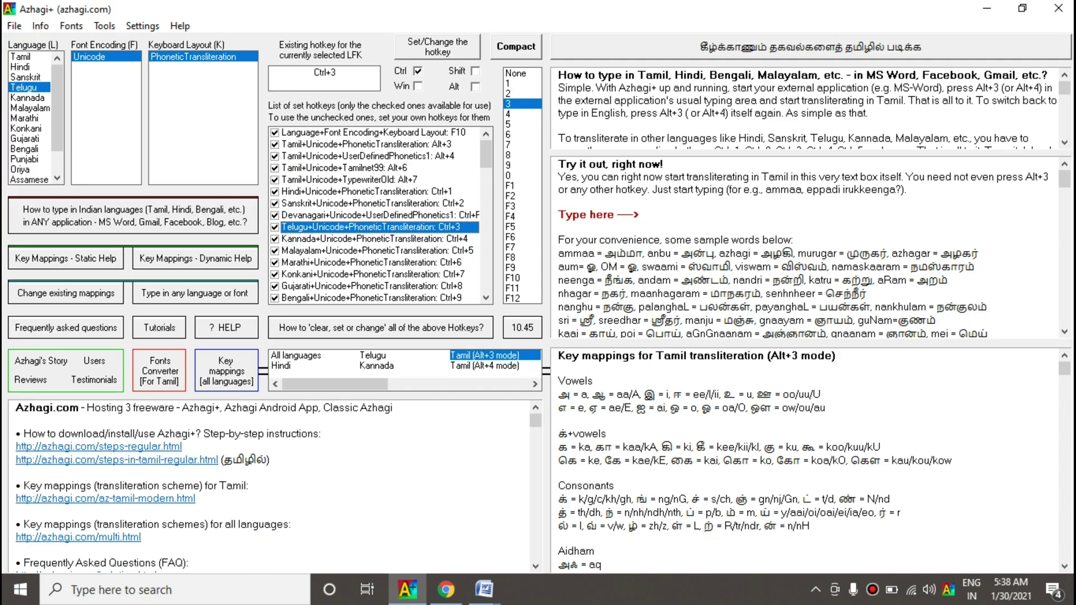
In New Microsoft Office Word Document (3), add the line "அனுப்ப்anupputhal" below the name, changing from Tamil to English input partway
mouse_move(483, 588)
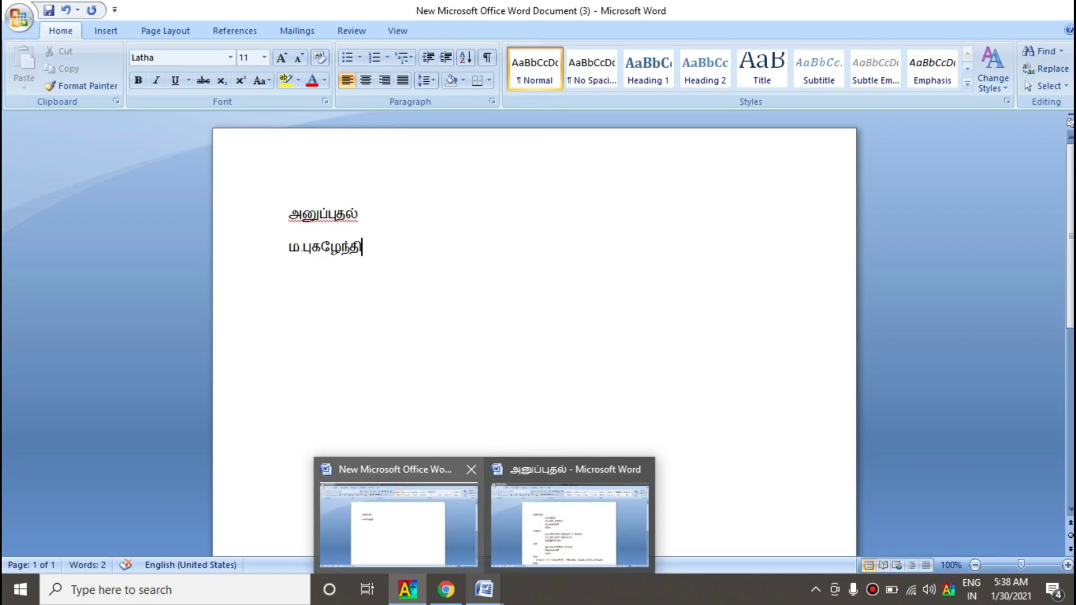
left_click(398, 515)
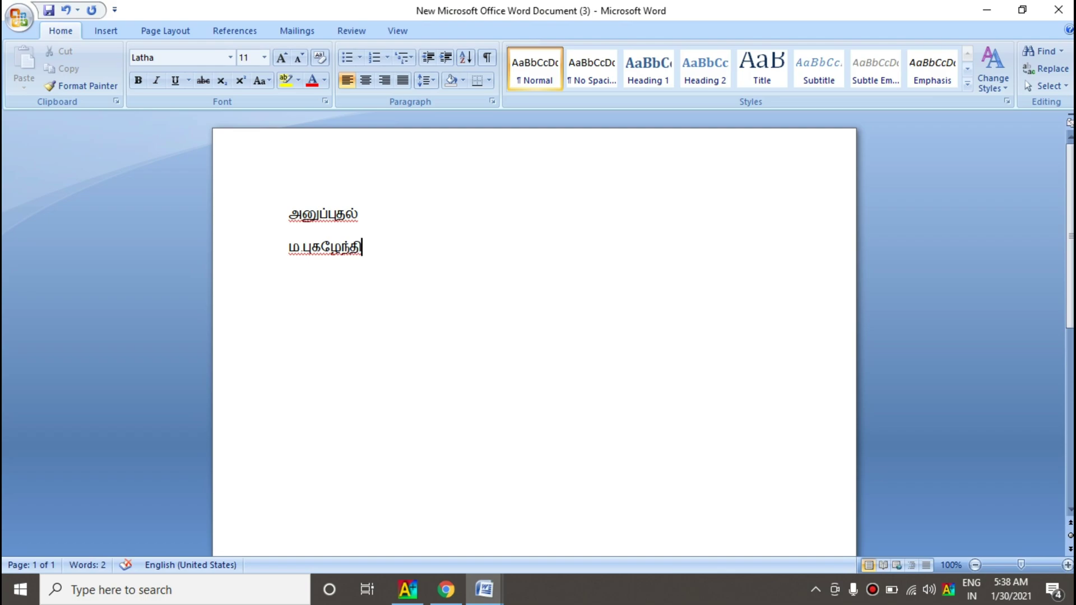
key("Return")
type("அனுப்ப்")
type("anupputhal")
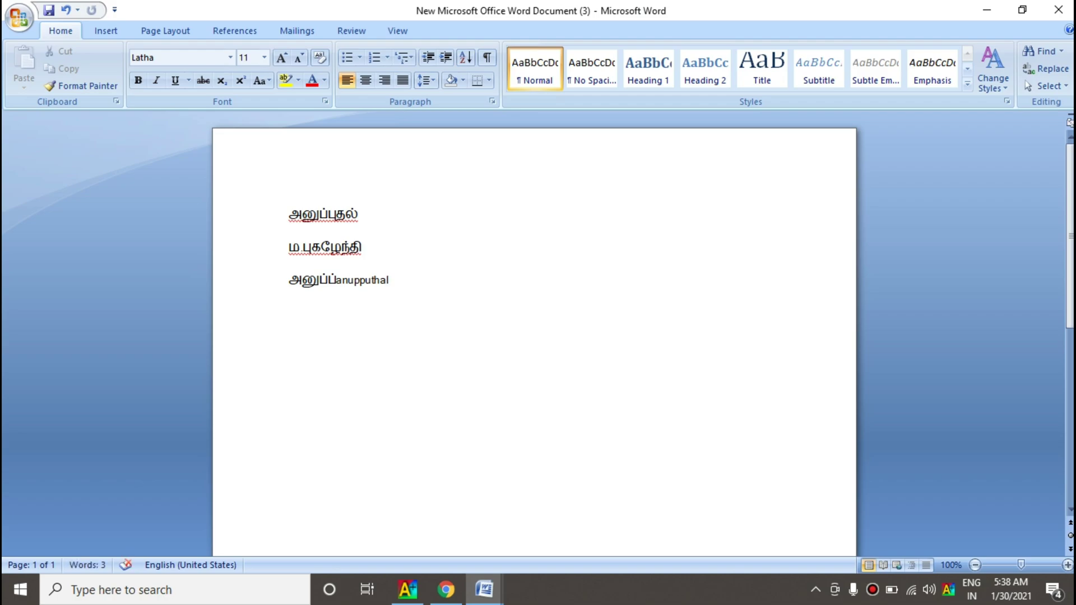
Enter "அனு" on a new line with Tamil transliteration, and toggle the transliteration mode
key("Return")
key("ctrl+g")
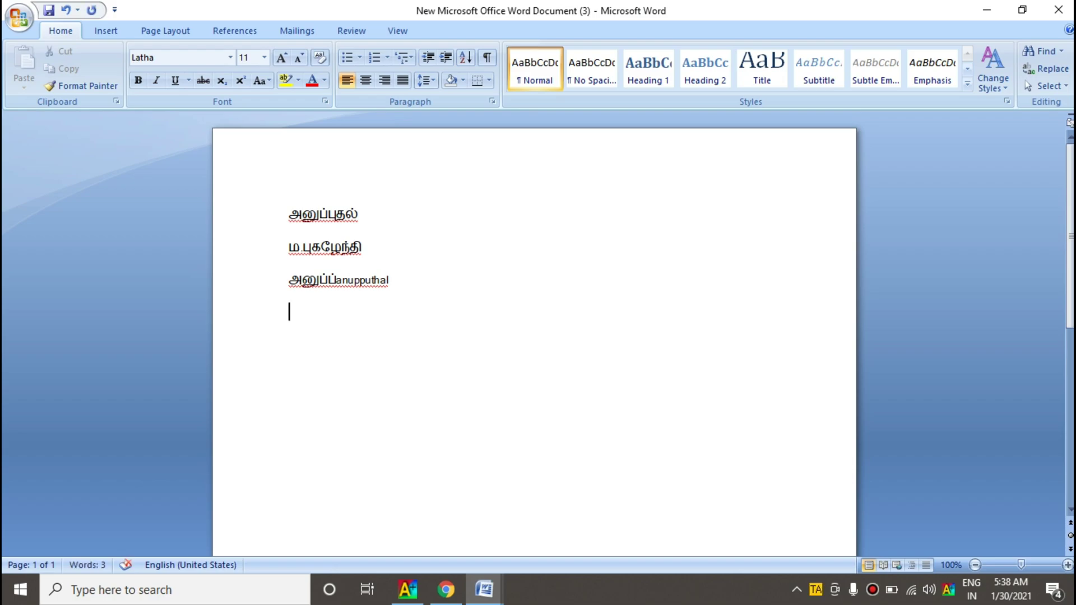
type("அன்u")
key("alt+3")
Check the layout of the finished அனுப்புதல் letter and return to New Microsoft Office Word Document (3)
mouse_move(483, 589)
left_click(568, 518)
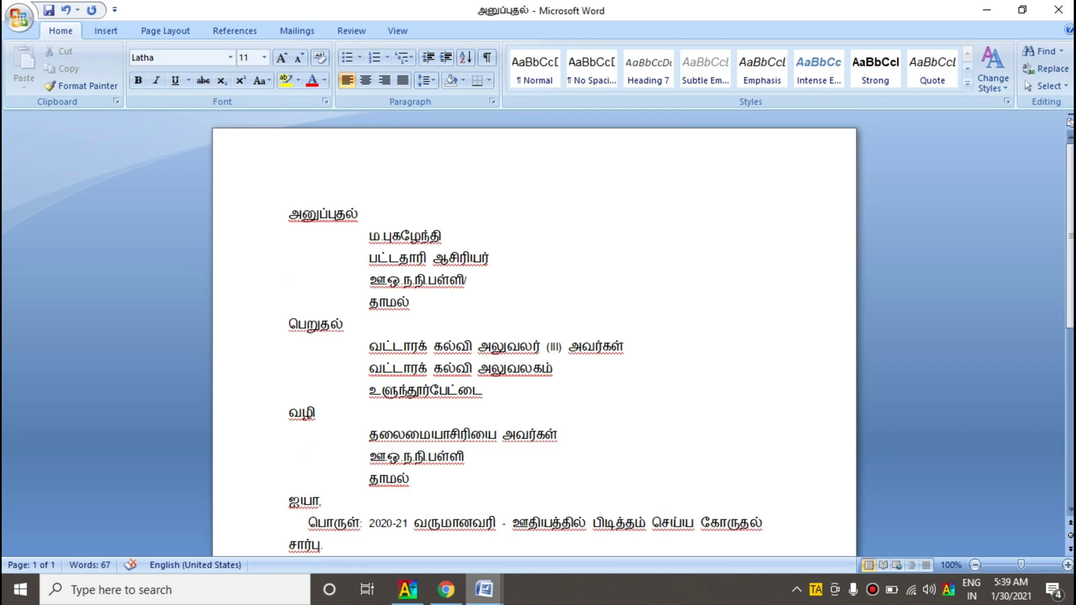
mouse_move(484, 590)
left_click(393, 518)
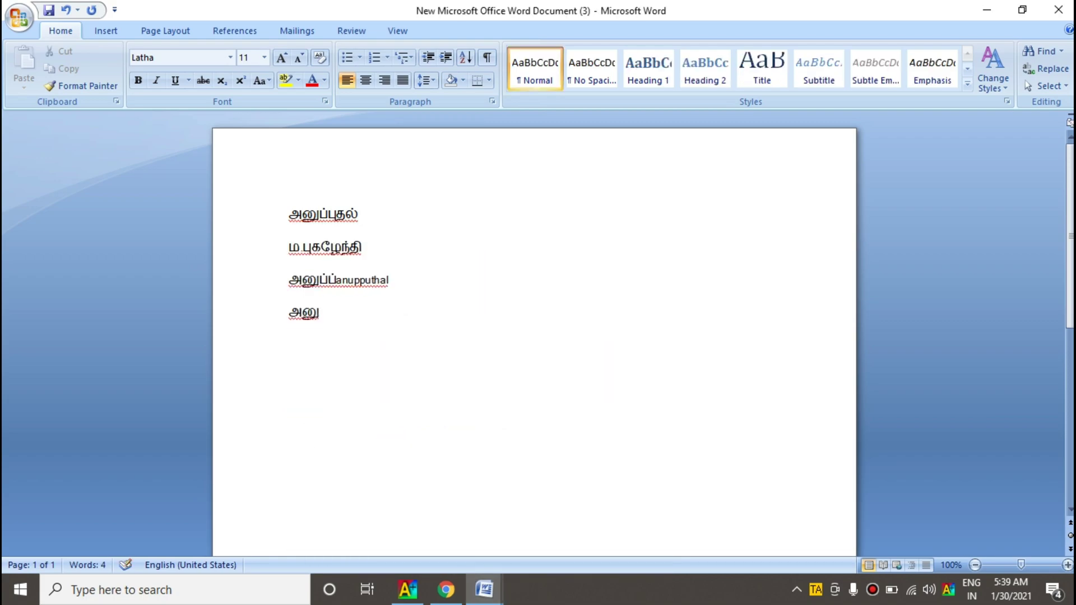
Indent the அனுப்புதல் heading on the first line slightly from the margin, trimming the excess leading spaces
left_click(289, 214)
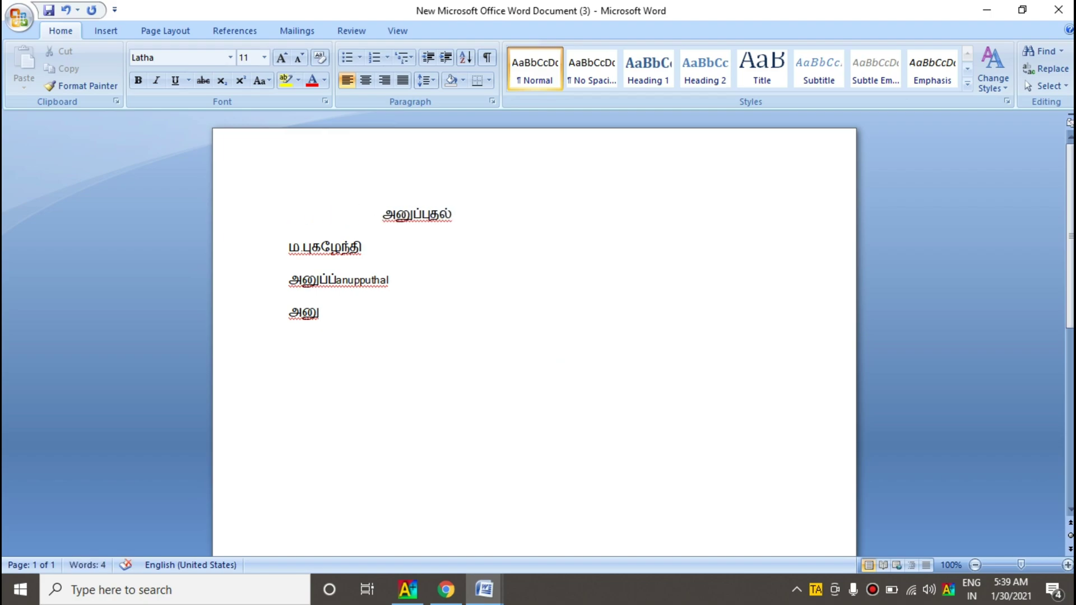
key("BackSpace")
key("BackSpace")
key("BackSpace")
key("BackSpace")
key("BackSpace")
key("BackSpace")
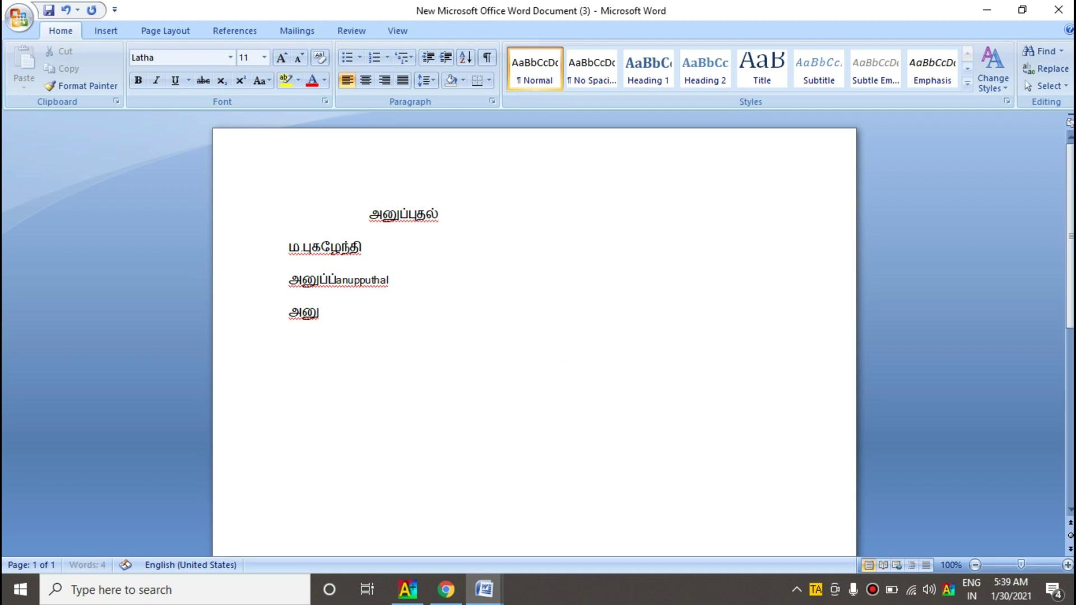
key("BackSpace")
key("BackSpace")
key("BackSpace")
key("BackSpace")
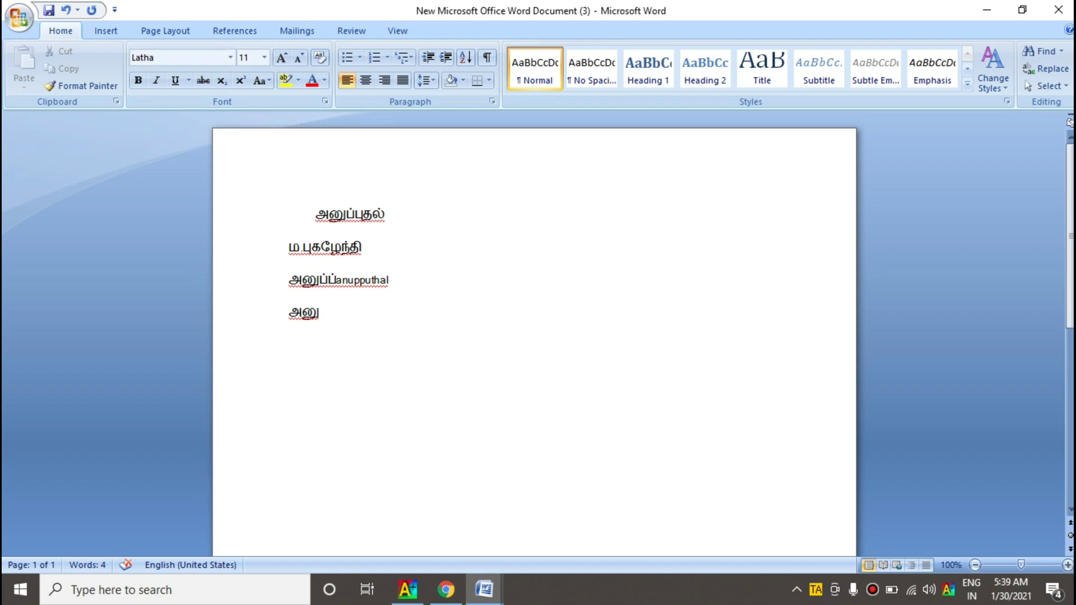
Select the அனுப்புதல் heading, preview font size 18, and look through the available fonts without applying a change
key("shift+Right")
key("shift+Right")
key("shift+Right")
key("shift+Right")
key("shift+Right")
key("shift+Right")
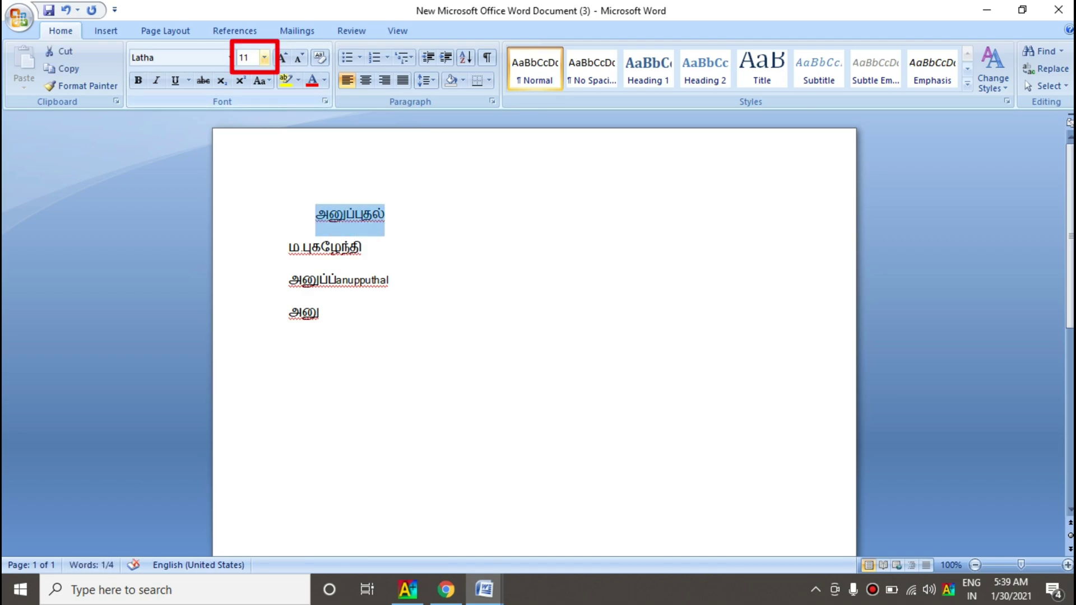
left_click(264, 57)
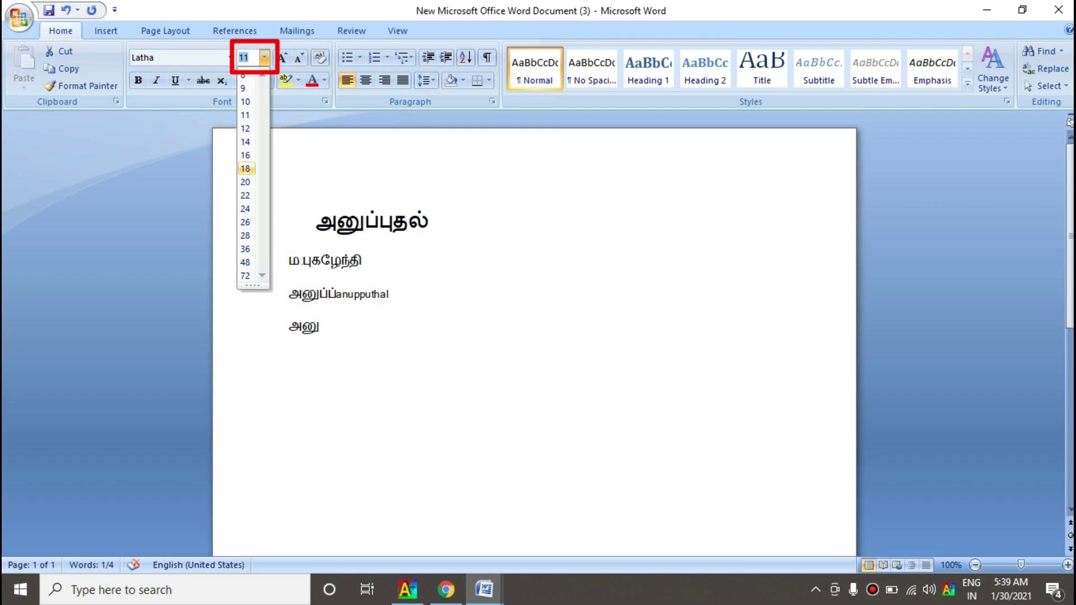
key("Escape")
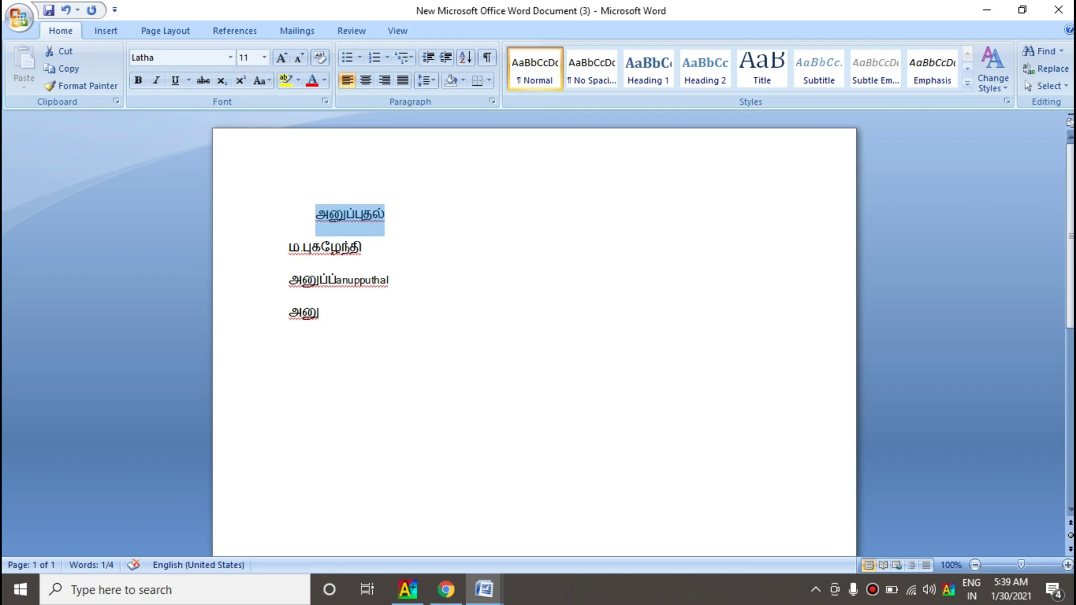
left_click(231, 57)
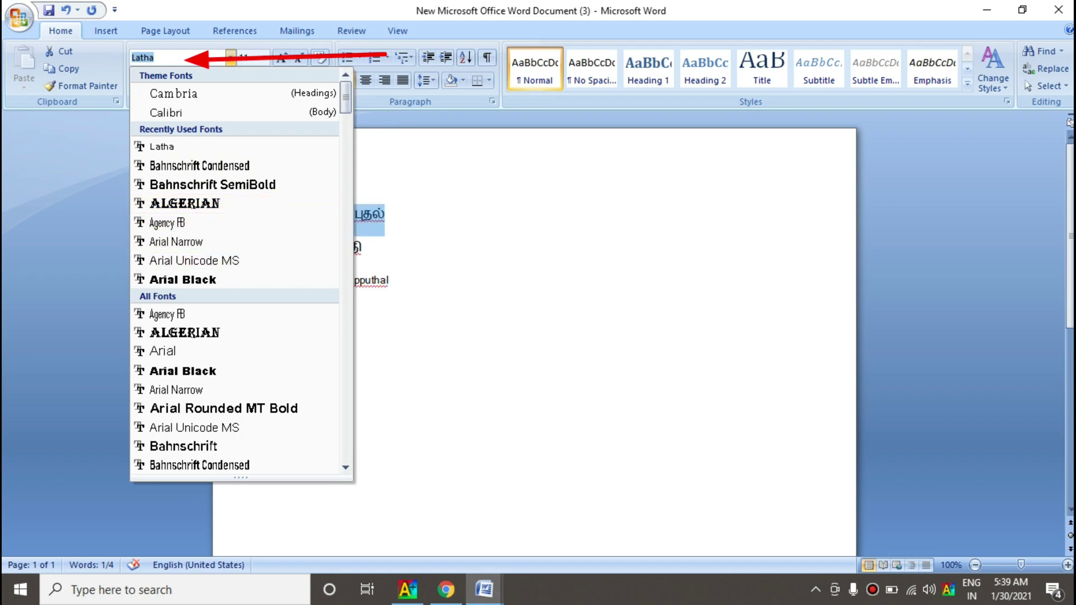
key("Escape")
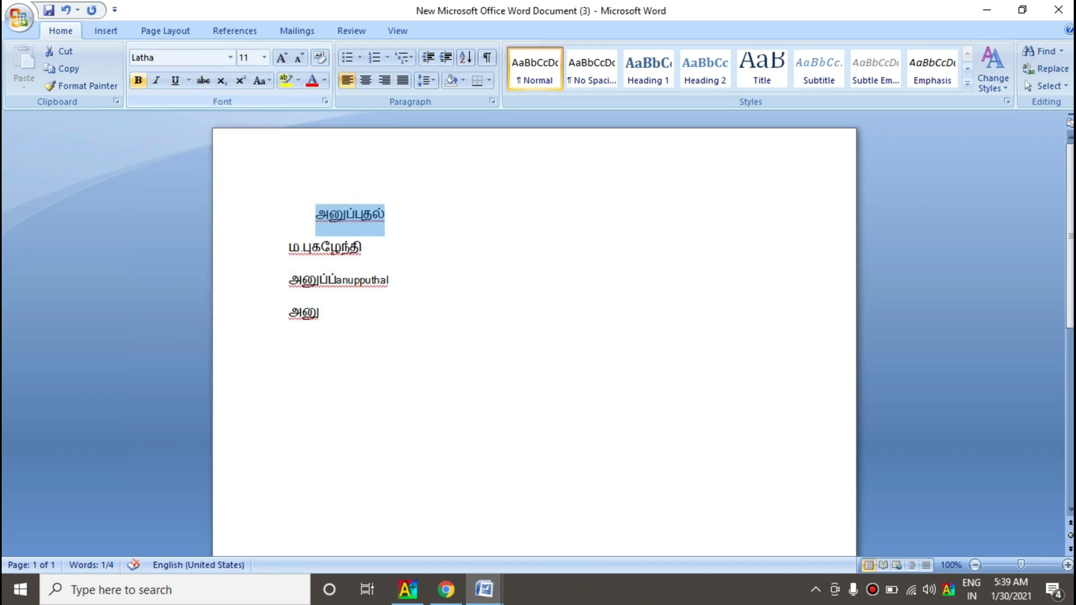
Format the selected அனுப்புதல் heading as bold, italic and underlined
left_click(138, 80)
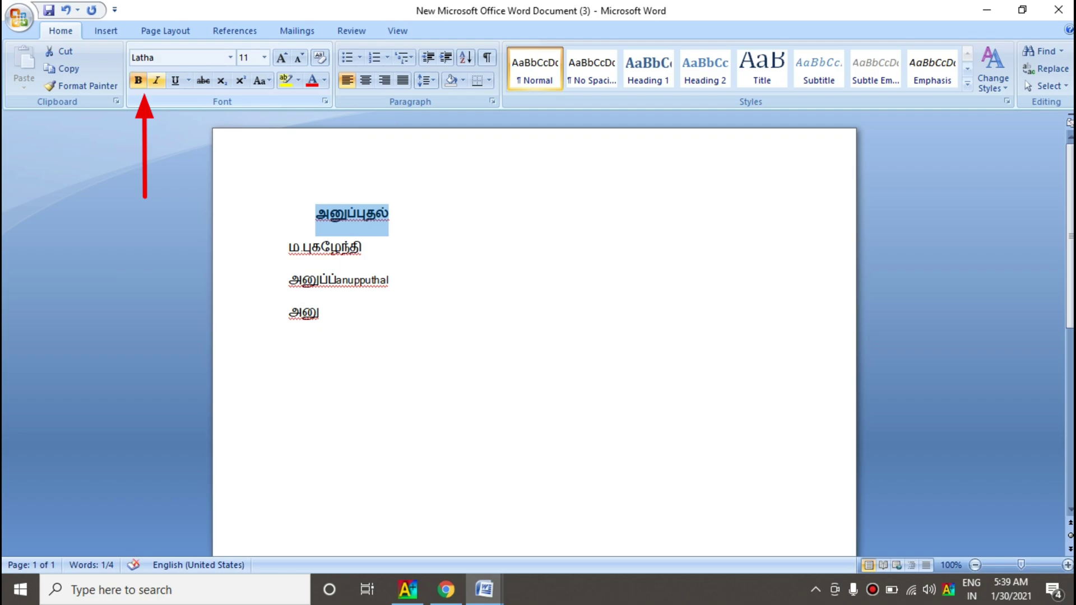
left_click(156, 80)
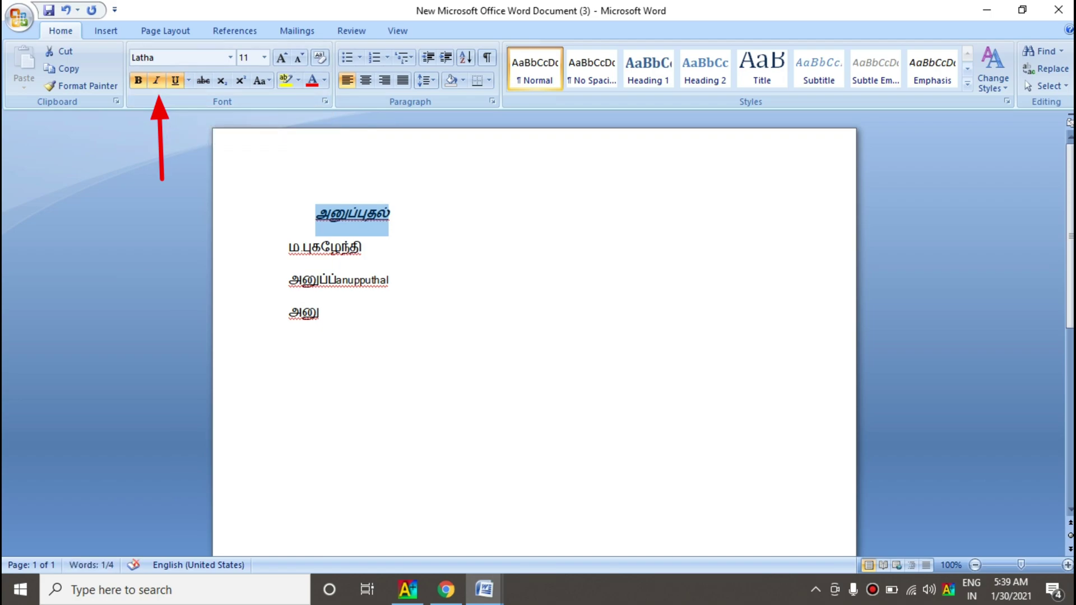
Save the document to the Desktop as a Word Document named New Microsoft Office Word Document (3)
left_click(18, 17)
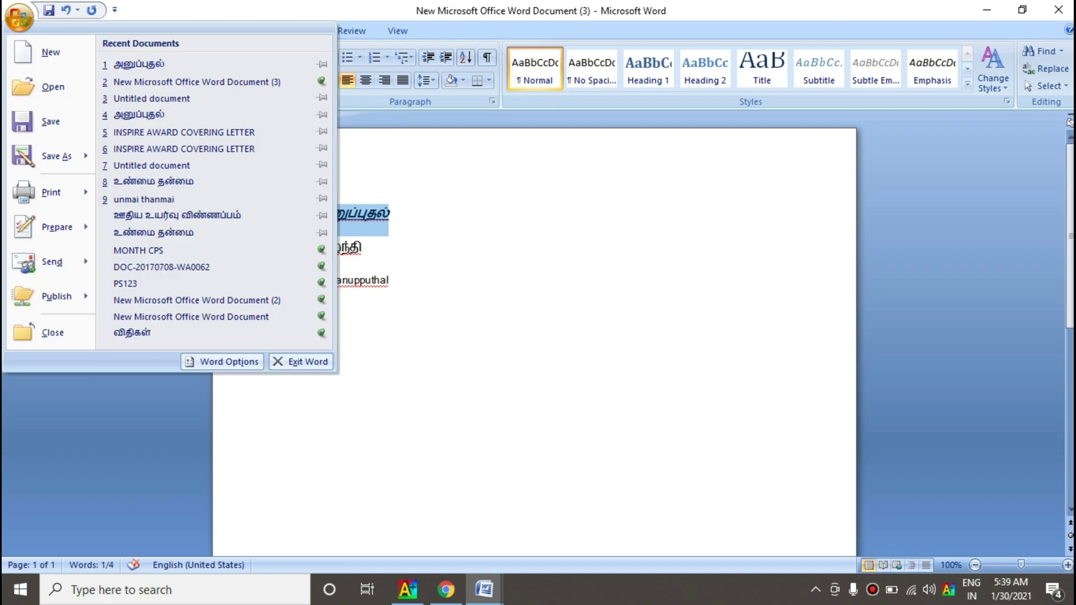
mouse_move(53, 156)
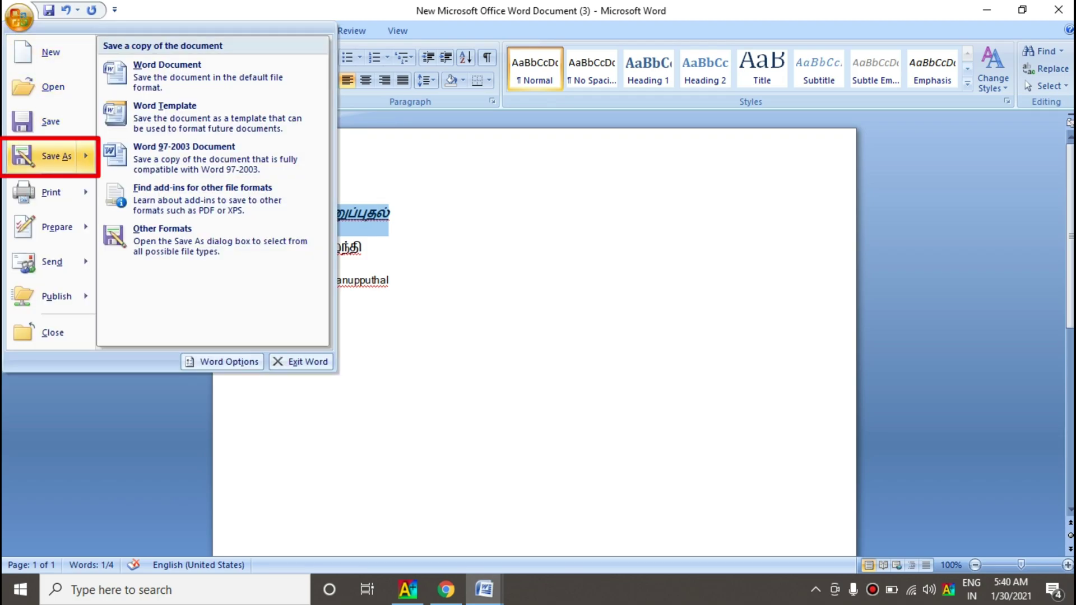
key("Escape")
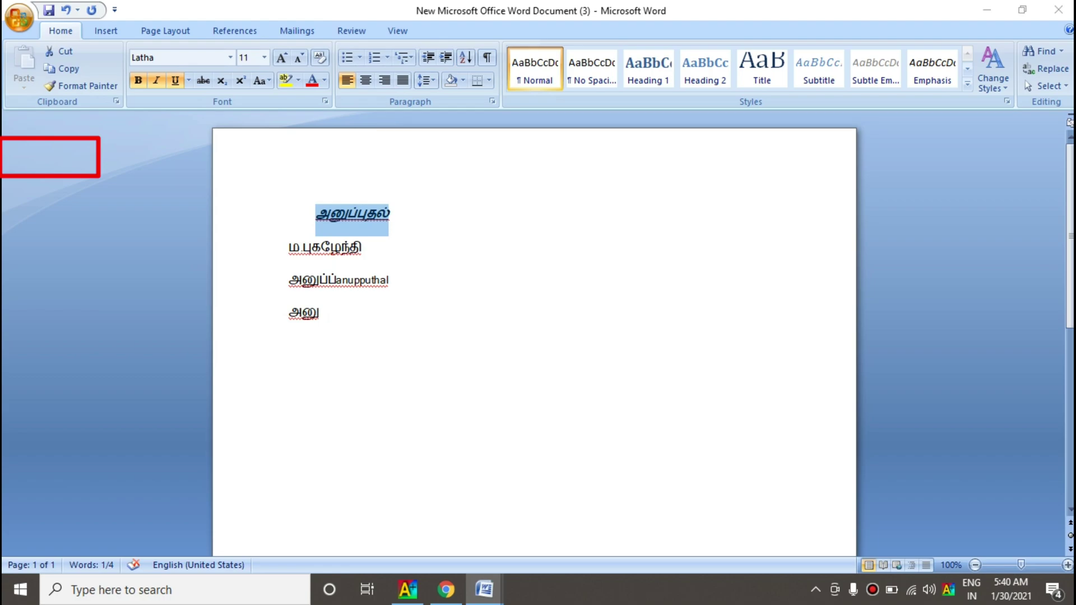
key("F12")
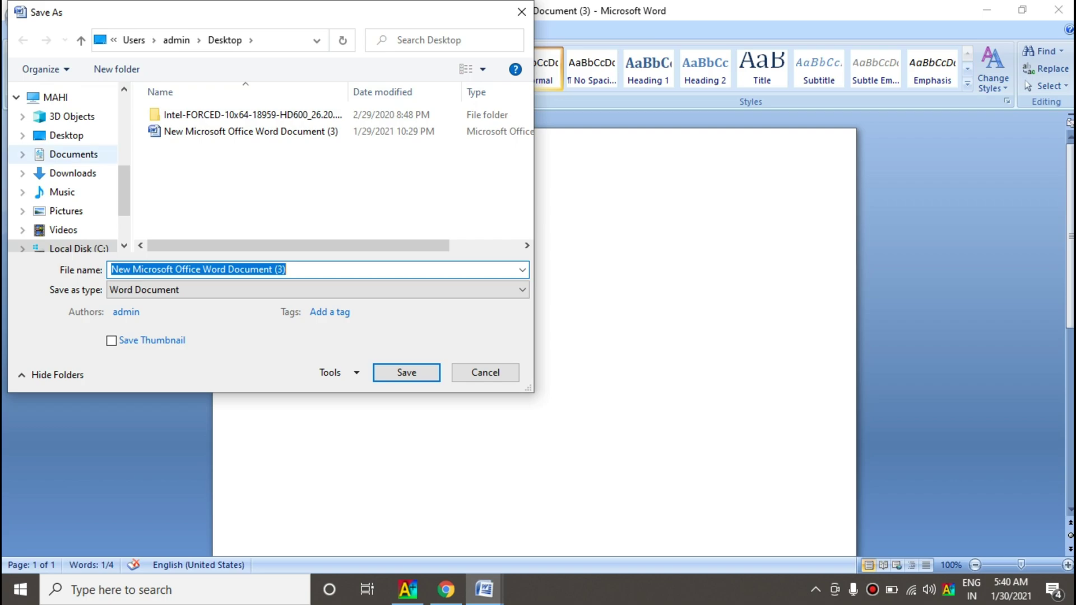
key("Return")
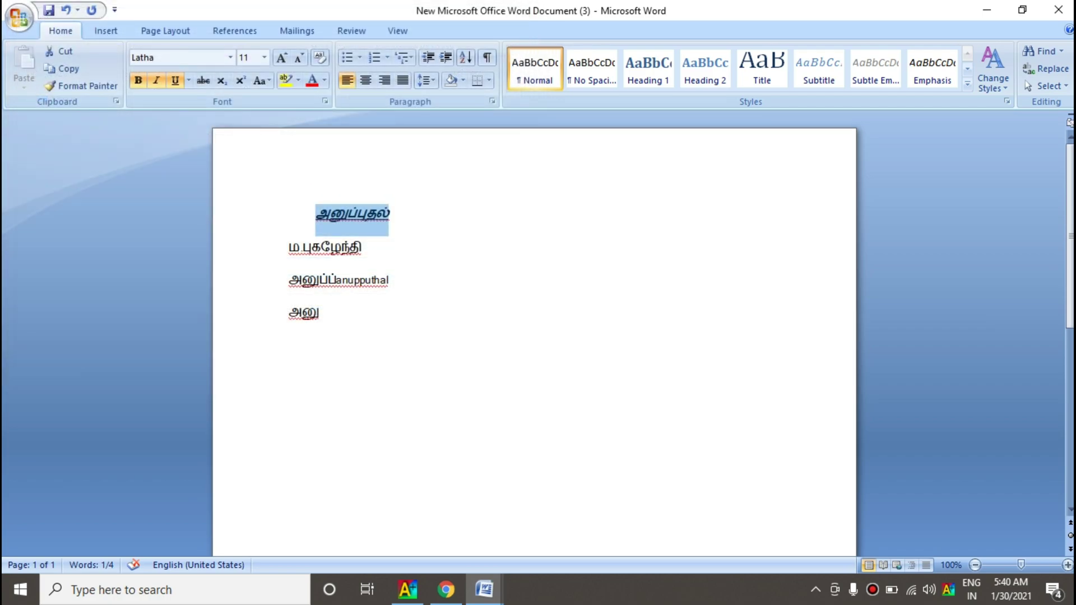
Switch to the open அனுப்புதல் letter and change the year in its பொருள் line to 2021-22 followed by ///
mouse_move(483, 590)
left_click(569, 524)
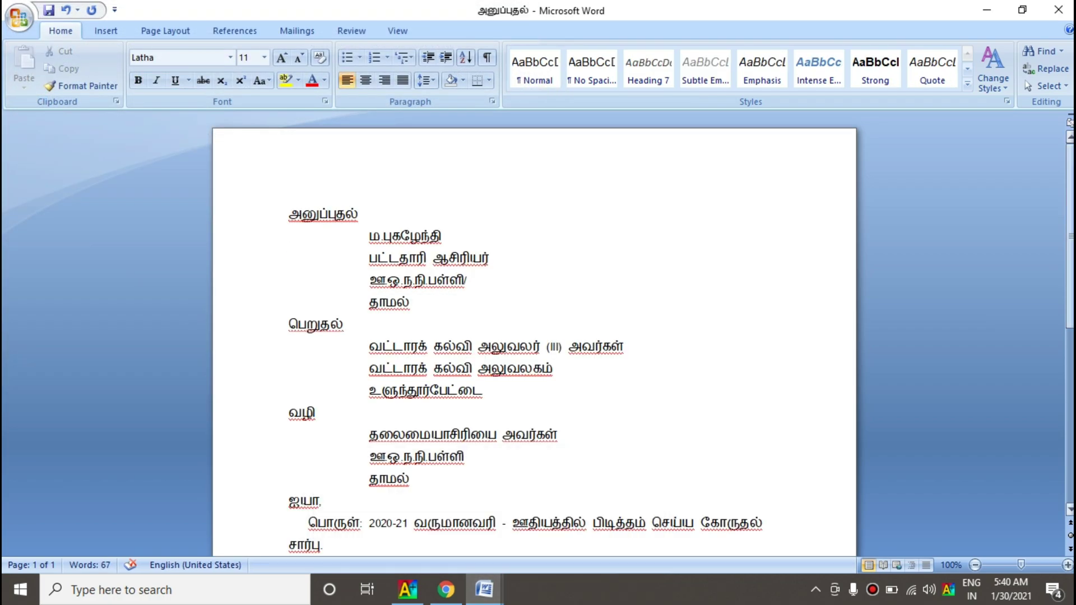
scroll(532, 336, "down", 3)
scroll(532, 337, "down", 9)
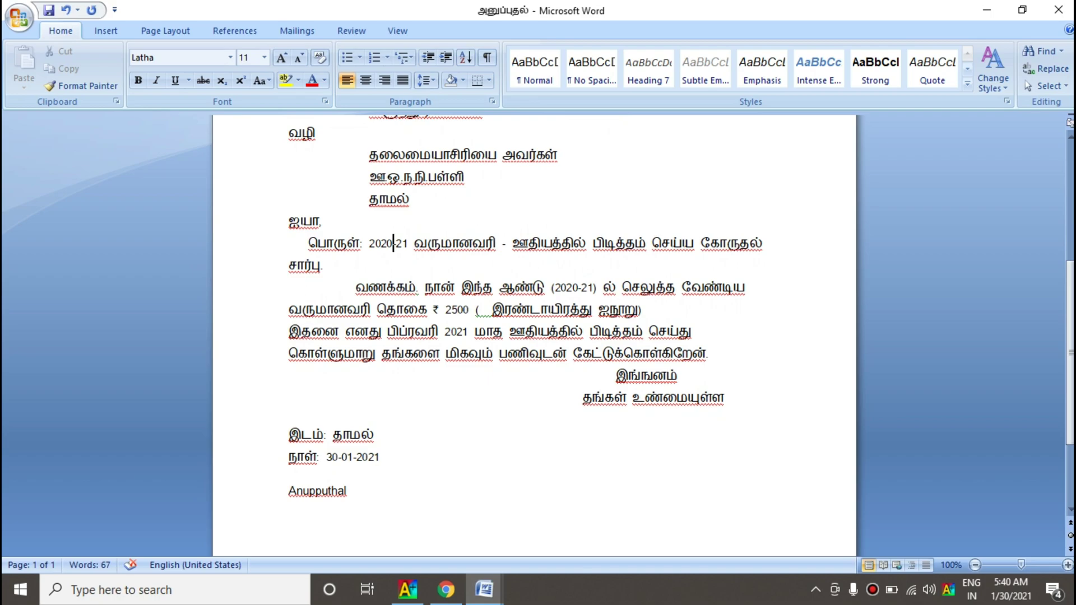
key("BackSpace")
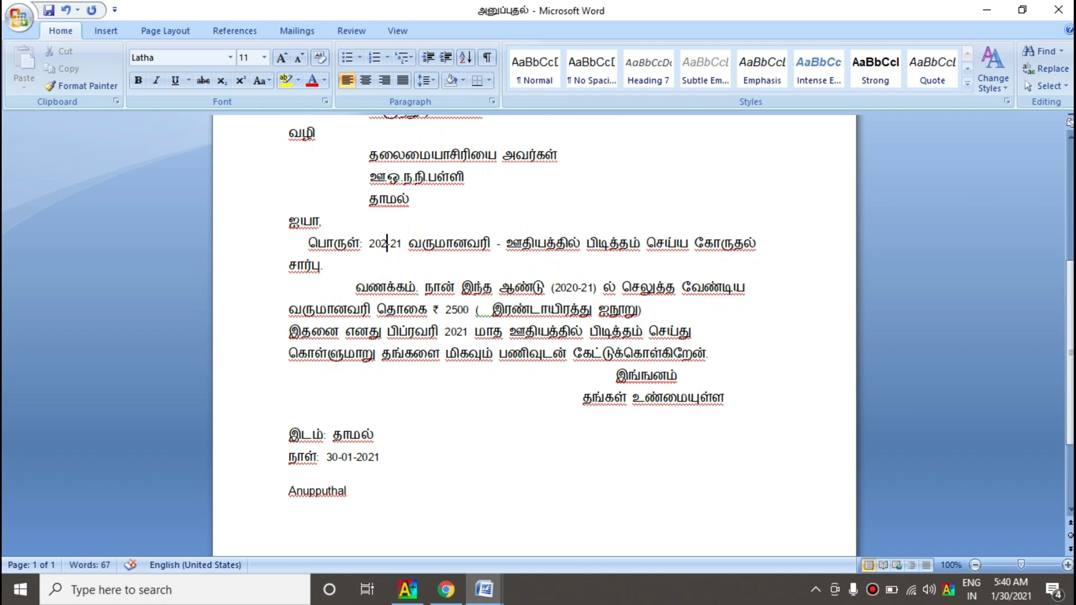
type("1")
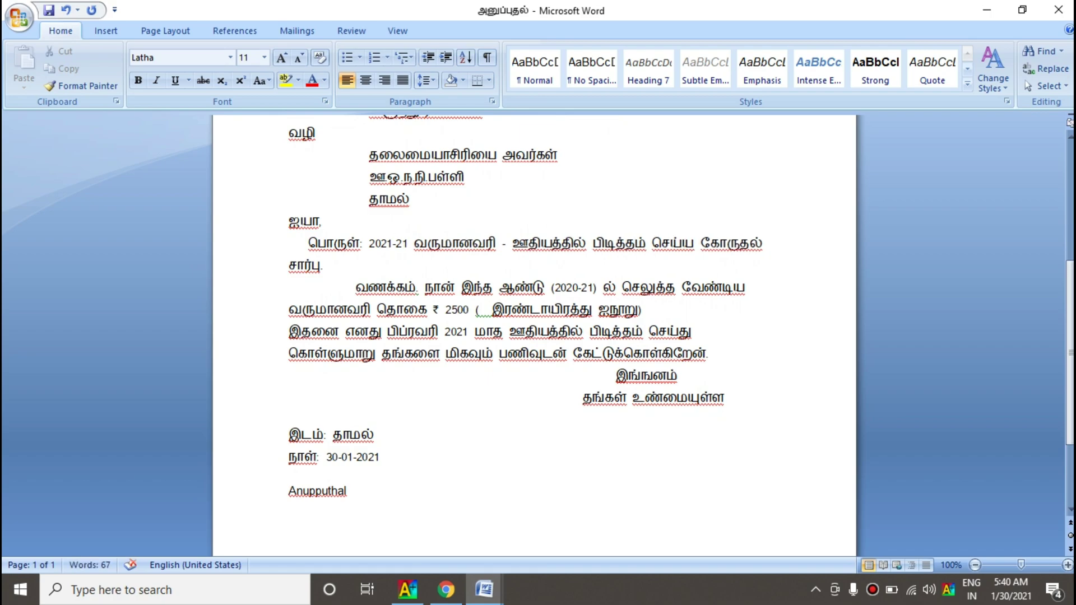
left_click(409, 244)
key("BackSpace")
type("2")
type("///")
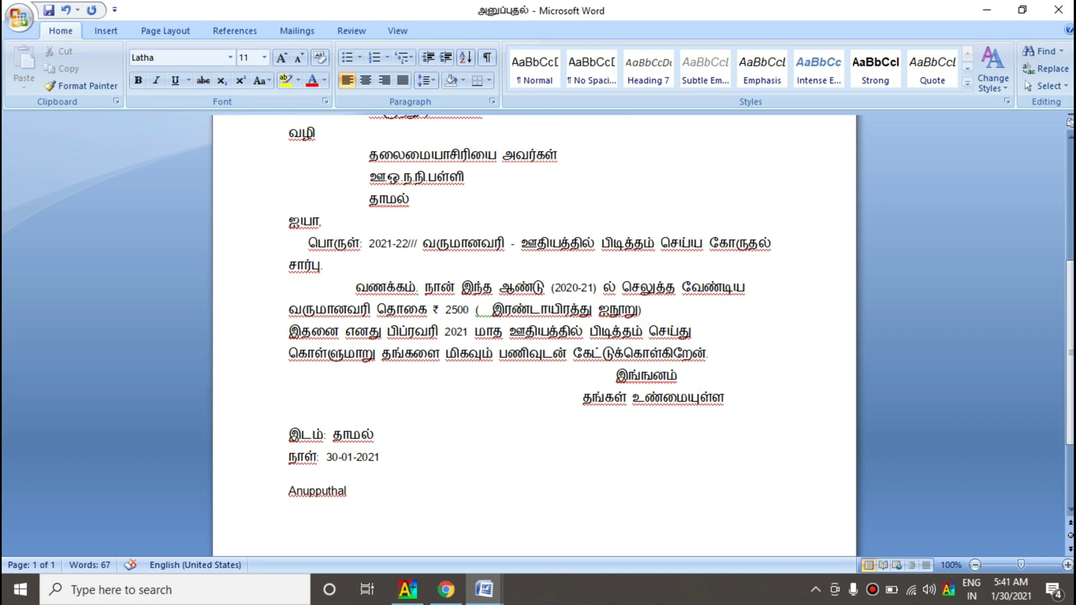
Preview how the letter prints, close the preview and bring up the print options
left_click(18, 17)
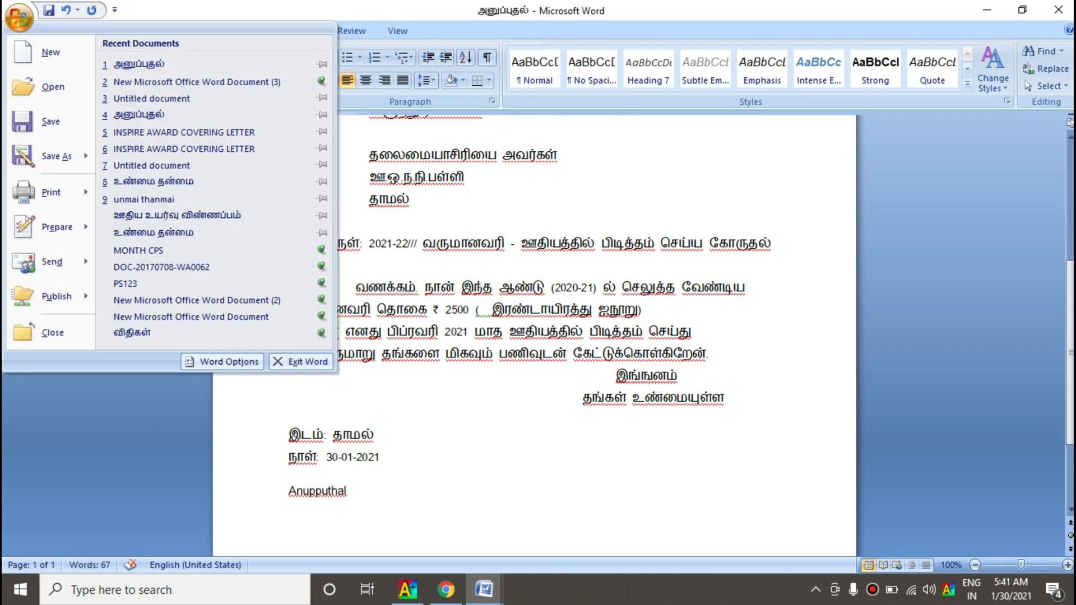
mouse_move(51, 192)
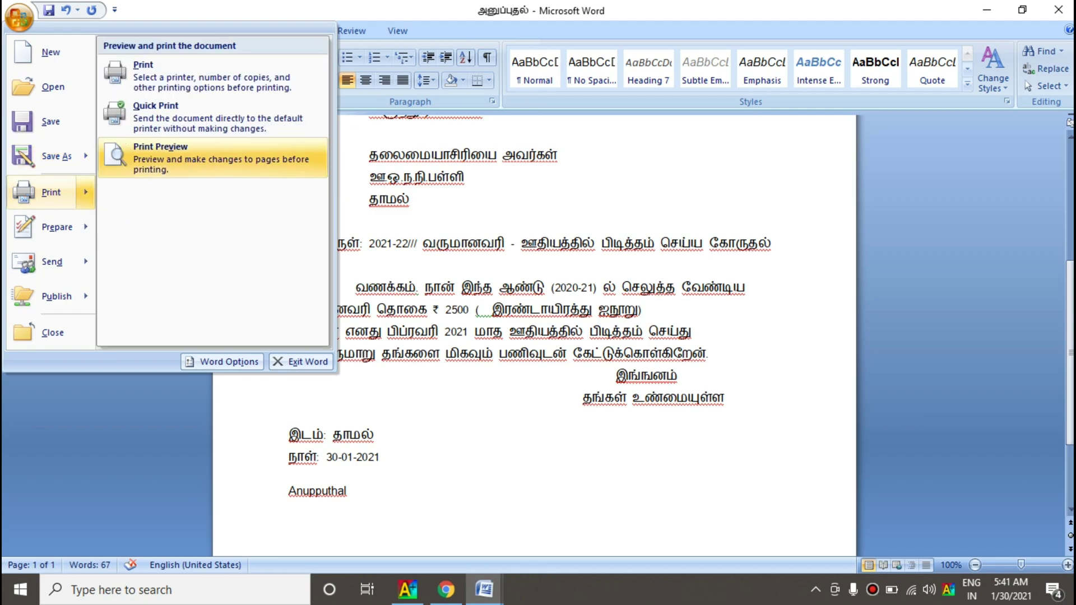
left_click(161, 151)
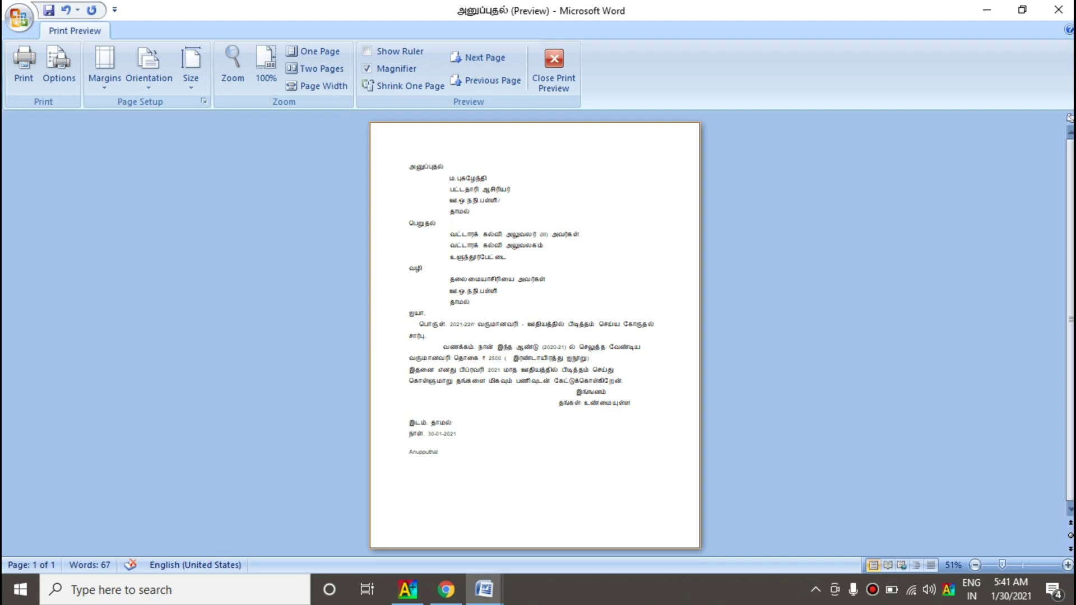
left_click(553, 67)
left_click(18, 17)
left_click(50, 192)
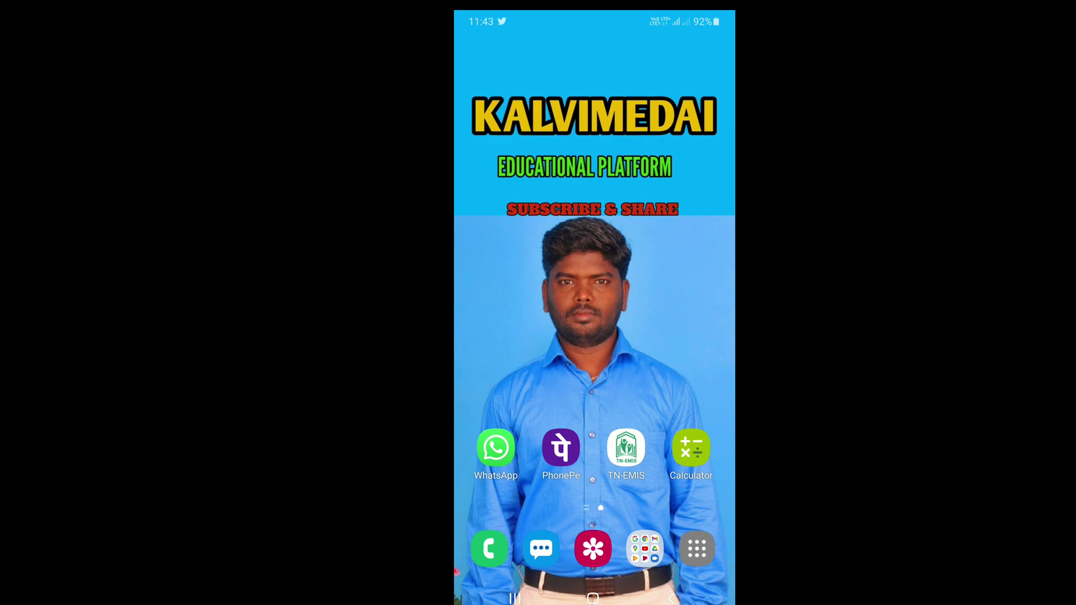
Switch to the phone, look up Google Docs in the Play Store as google document, and open the app
left_click_drag(594, 392, 594, 196)
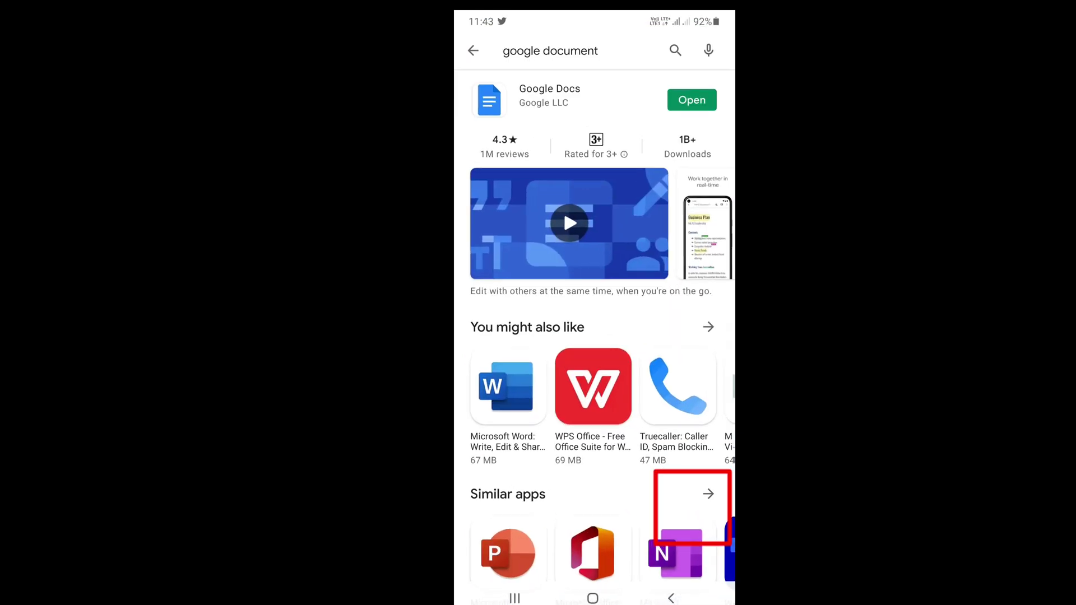
left_click(473, 50)
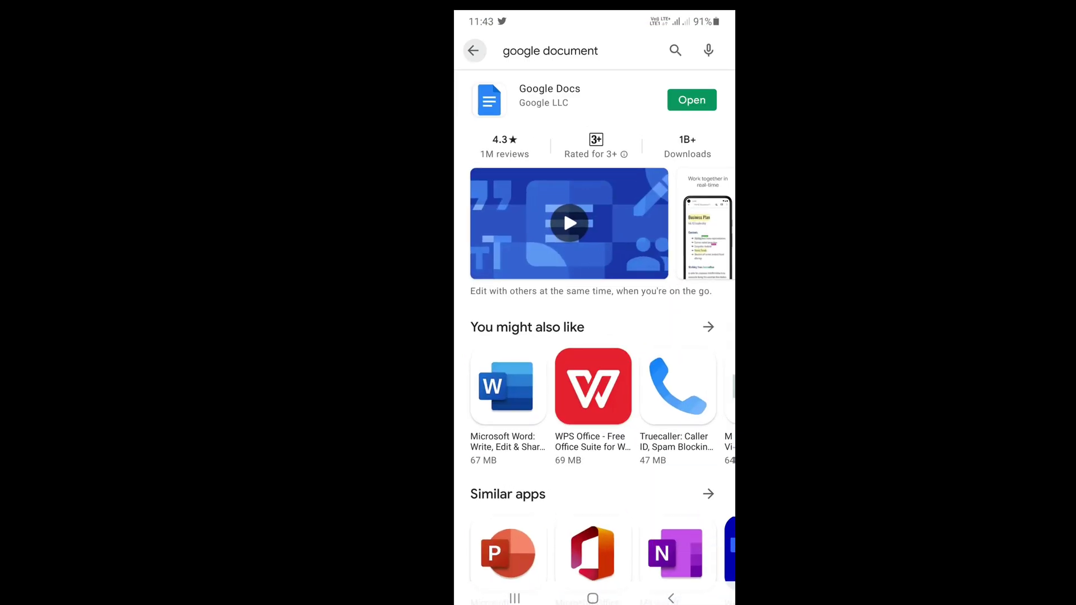
left_click(566, 50)
left_click(544, 89)
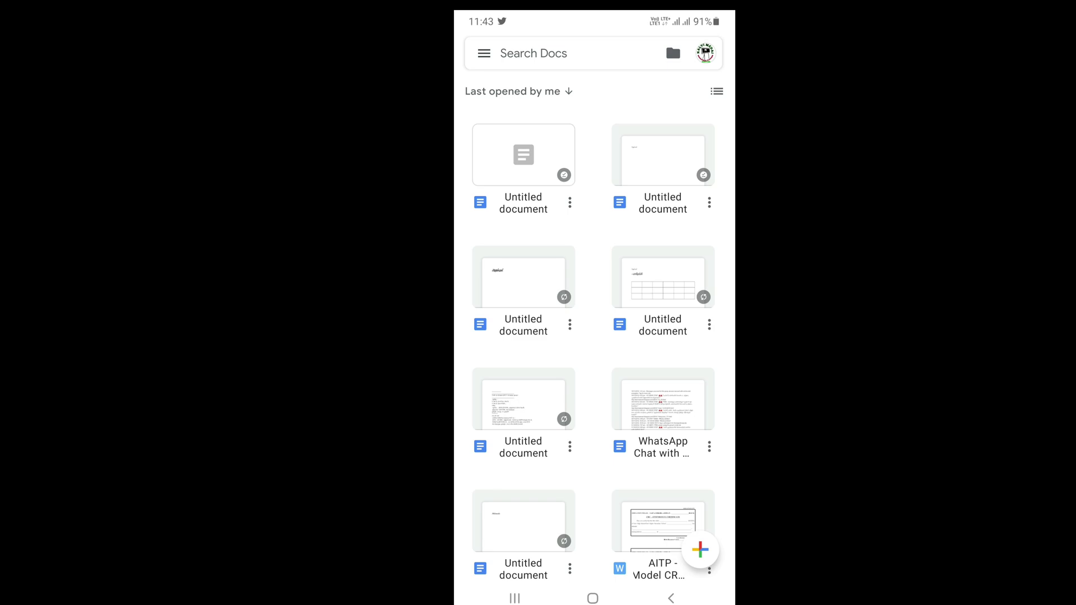
Create a new blank document and enter அனுப்புநர் as its first line
left_click(700, 549)
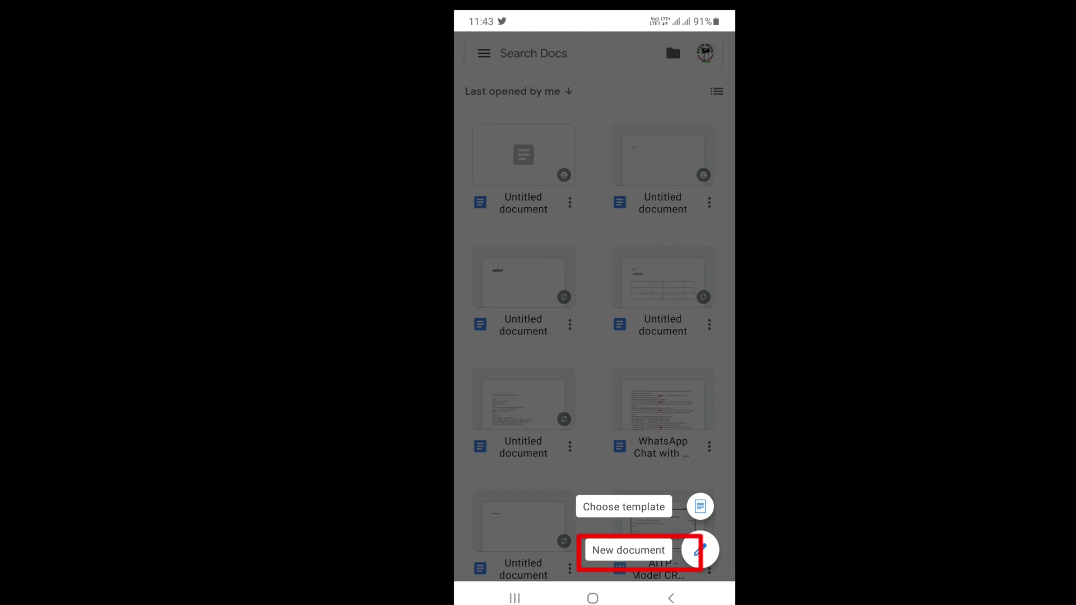
left_click(628, 549)
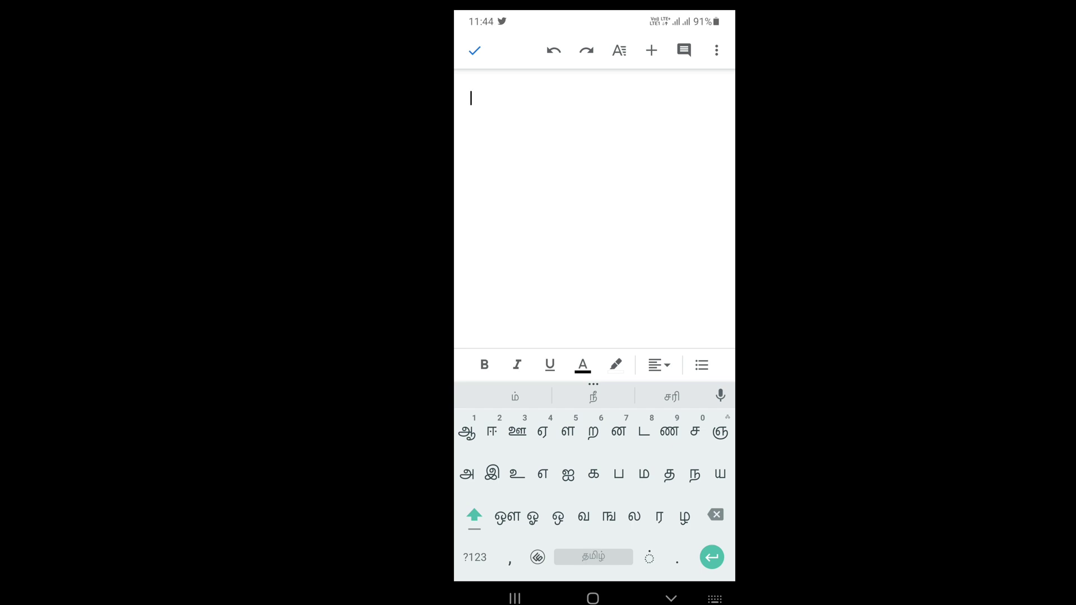
type("அனு")
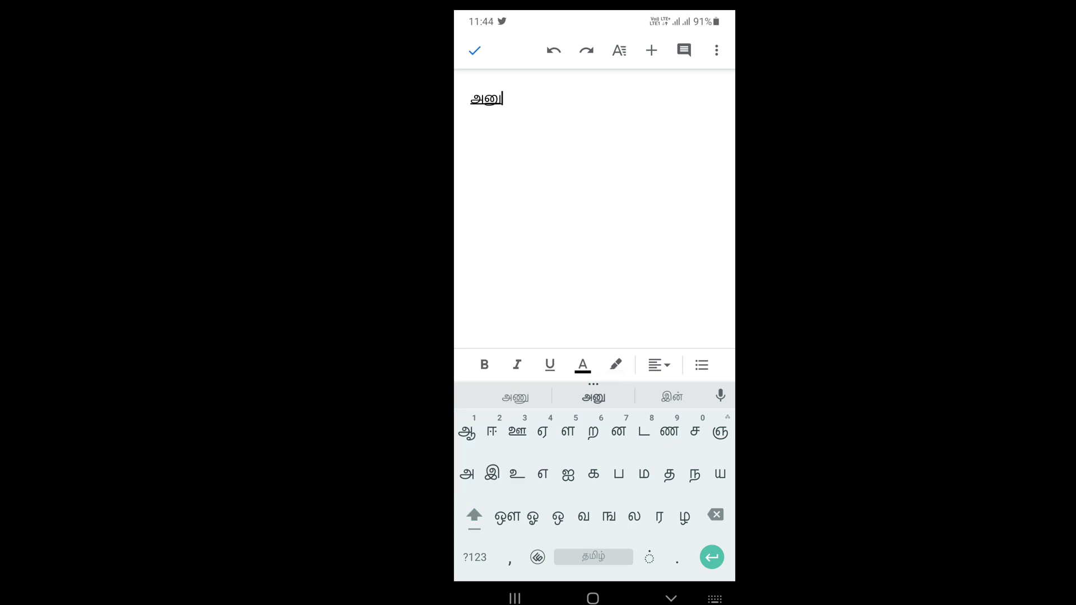
type("ப்புநர்")
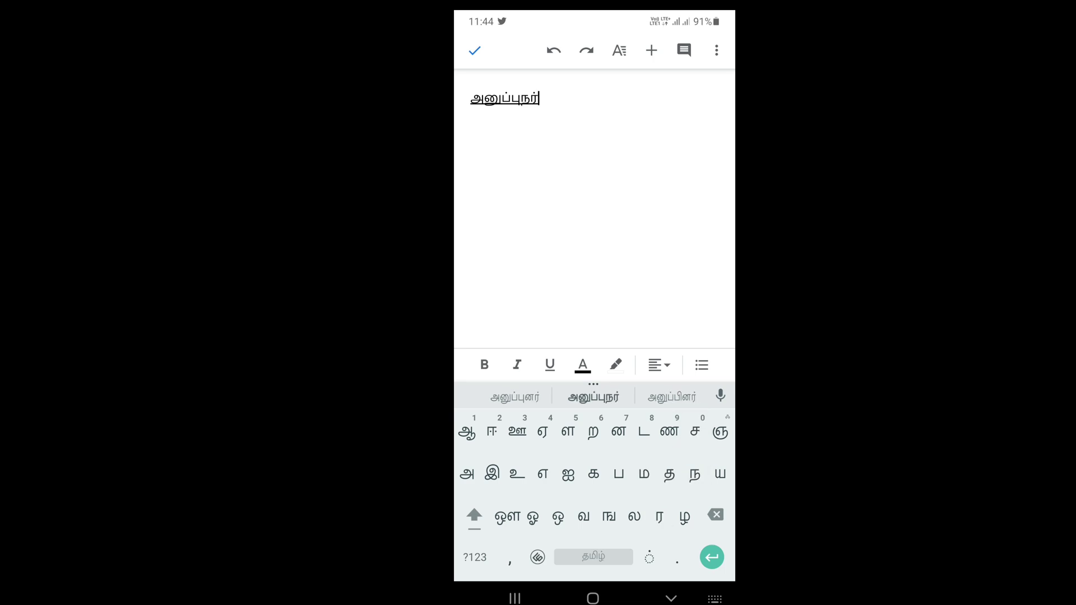
key("Return")
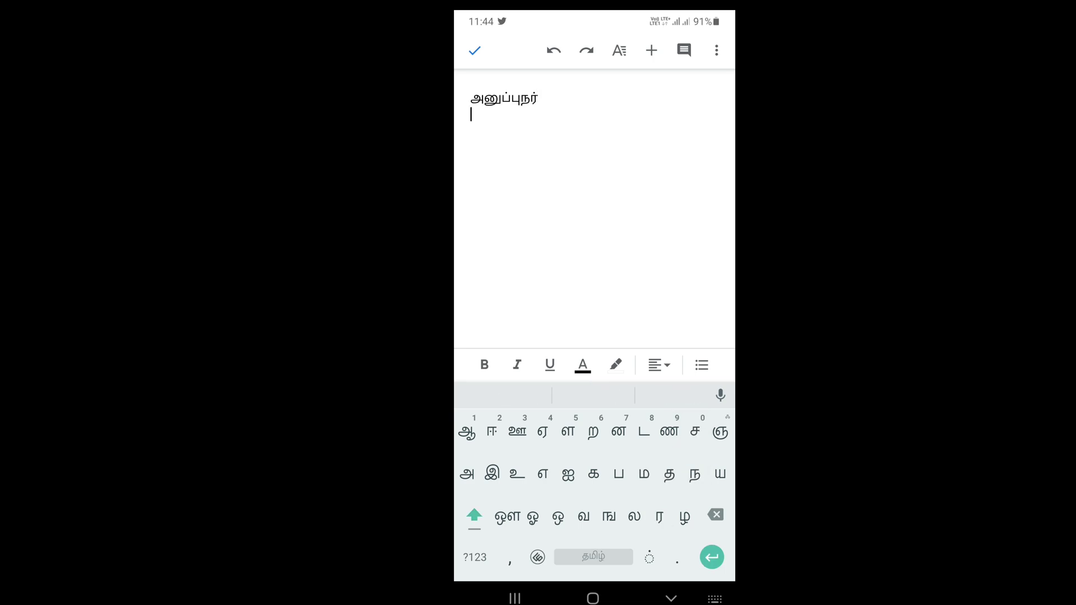
Enter the sender's name below the heading and dictate the sender's job title, union and district by voice in Tamil
type("ம.பு")
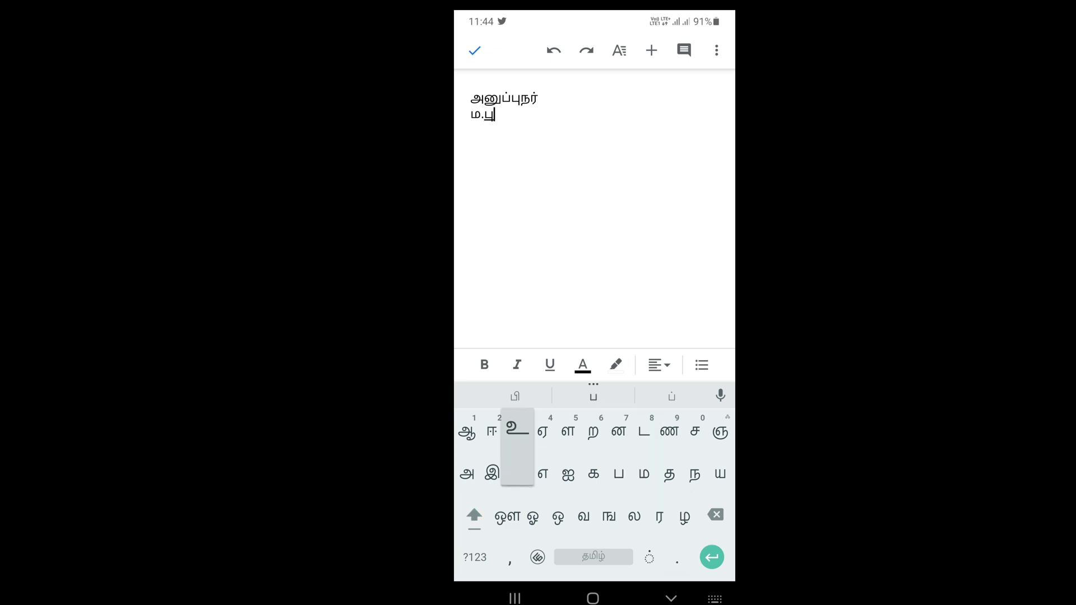
type("கழேந்தி")
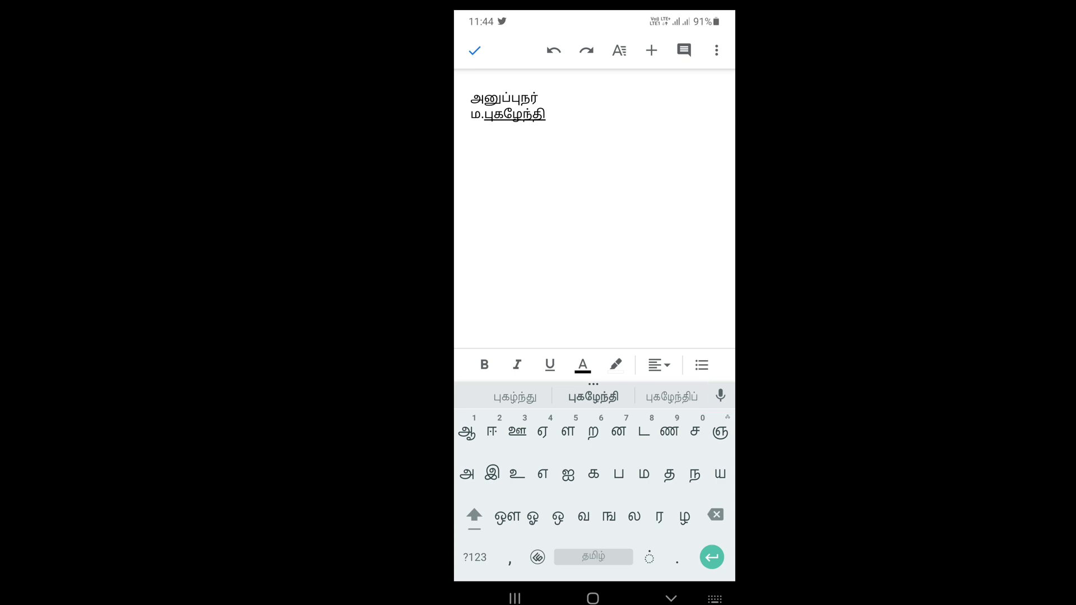
left_click(720, 395)
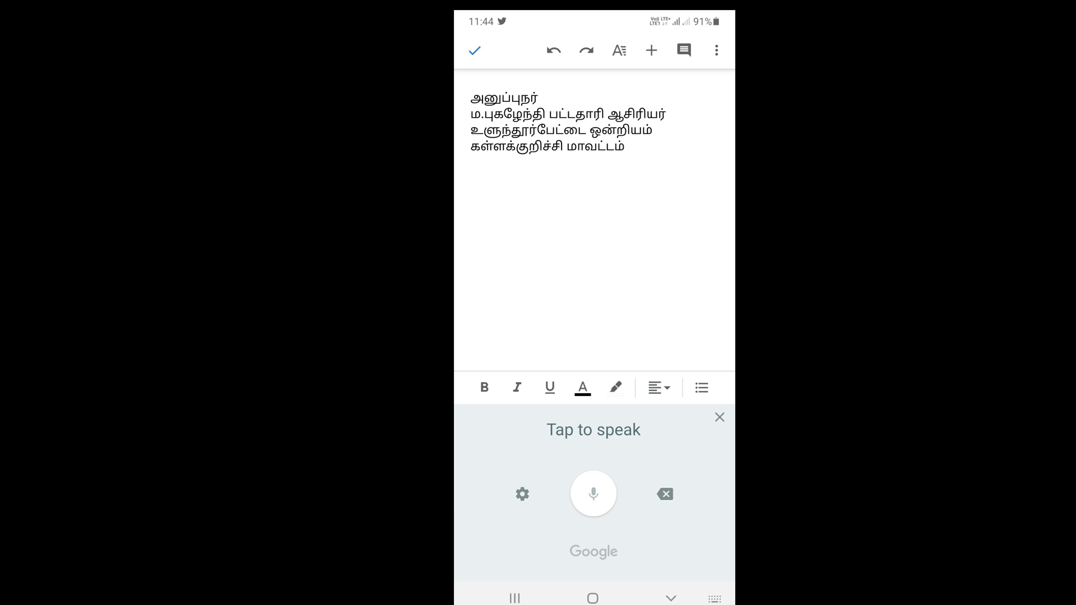
left_click(715, 598)
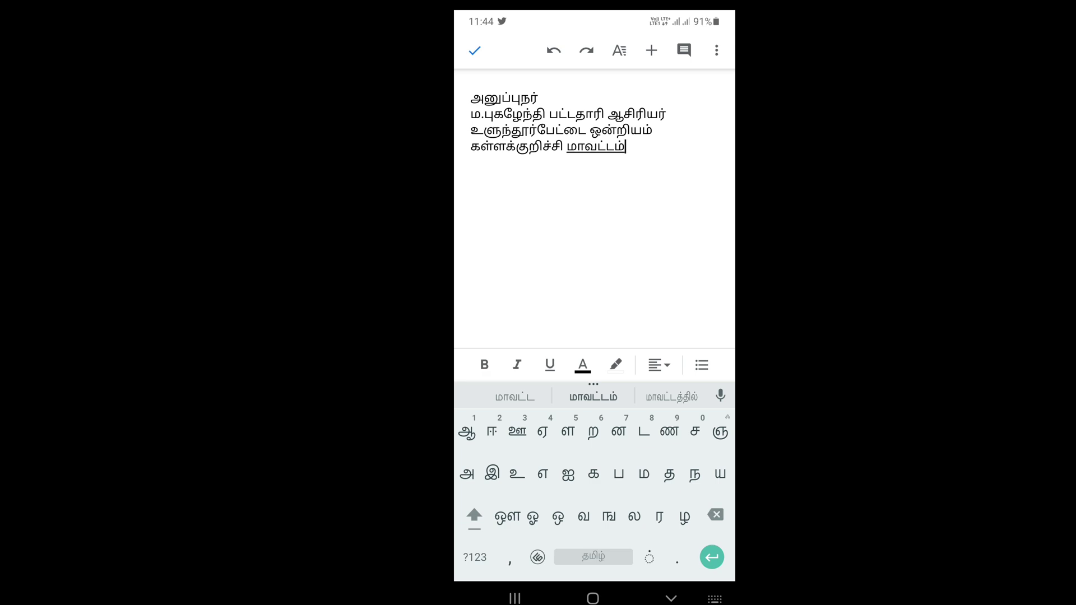
Select the whole district line at the end of the address and raise its font size to 17
double_click(516, 146)
left_click_drag(563, 154, 632, 154)
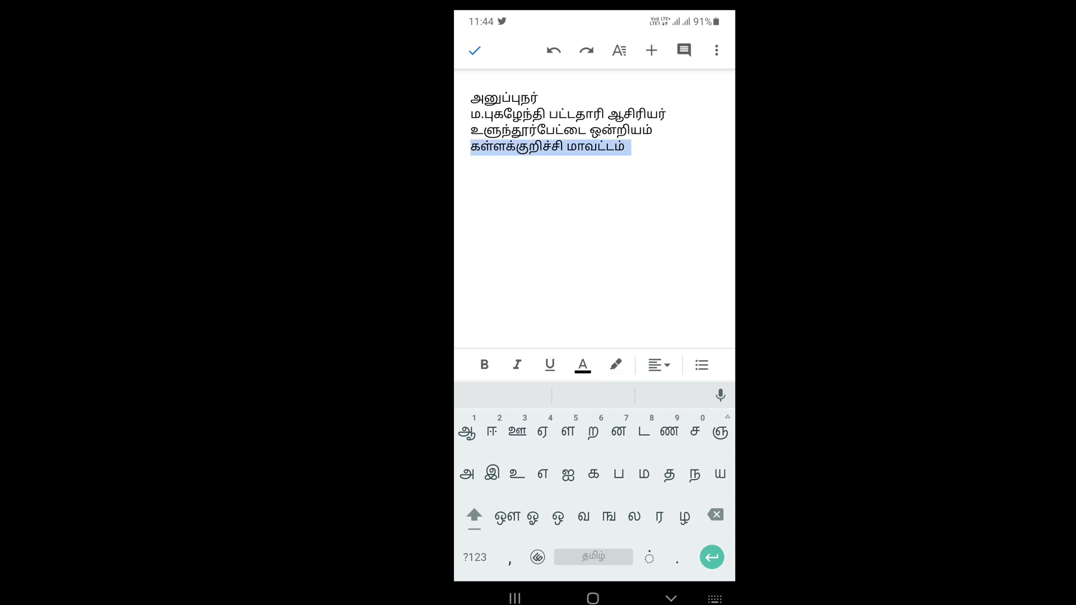
left_click(619, 50)
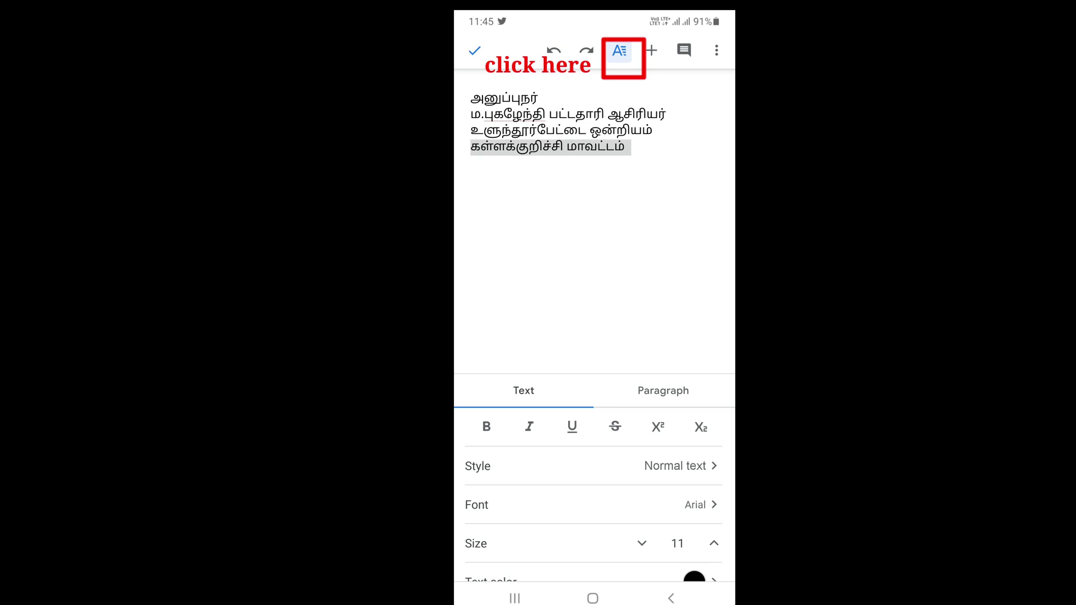
left_click(714, 543)
left_click(714, 543)
left_click(714, 543)
left_click(714, 543)
left_click(714, 543)
left_click(714, 543)
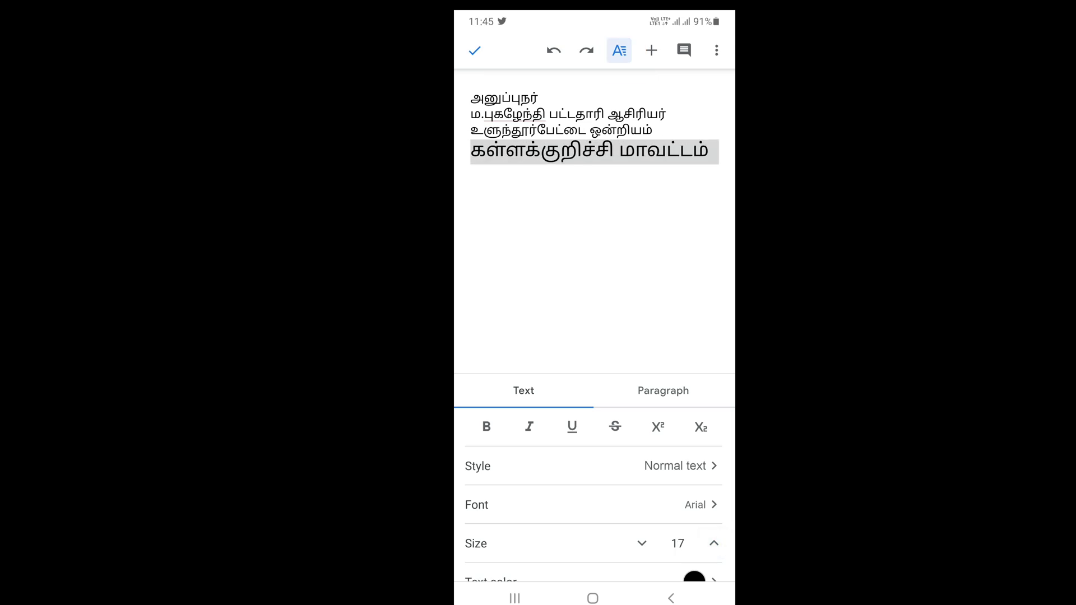
Reduce the selected district line's font size to 11
left_click(642, 543)
left_click(641, 543)
left_click(641, 543)
left_click(641, 543)
left_click(642, 543)
left_click(641, 543)
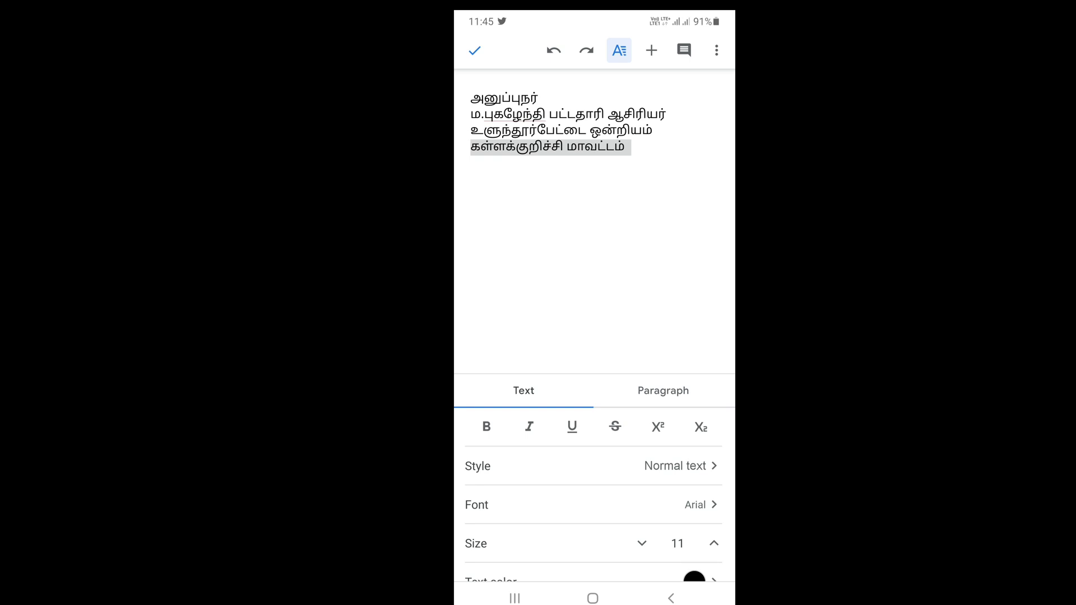
Format the selected district line as bold, italic and underlined, and close the text formatting options
left_click(486, 427)
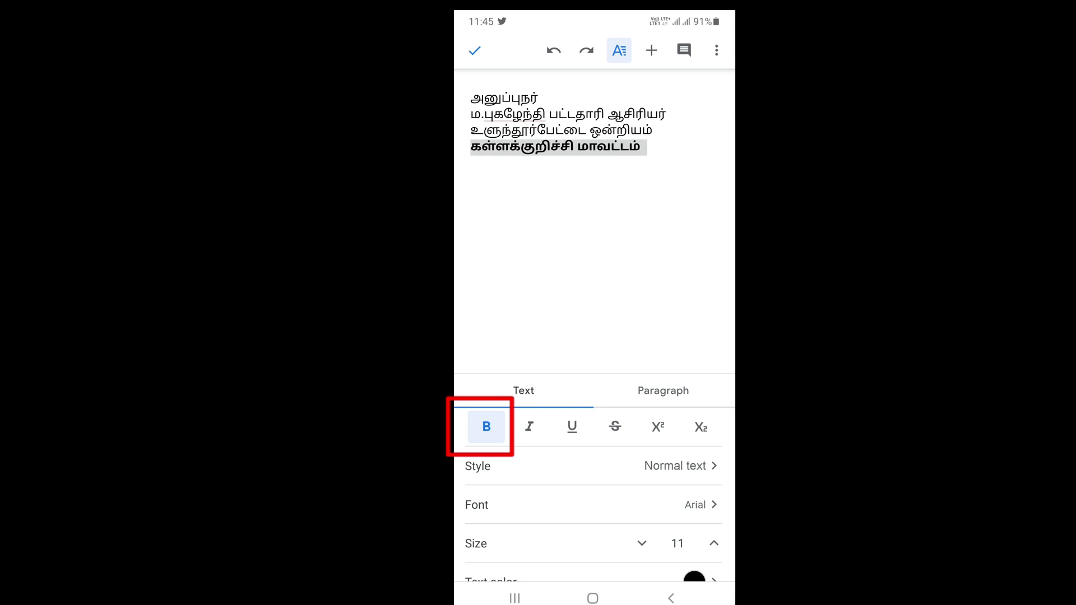
left_click(529, 427)
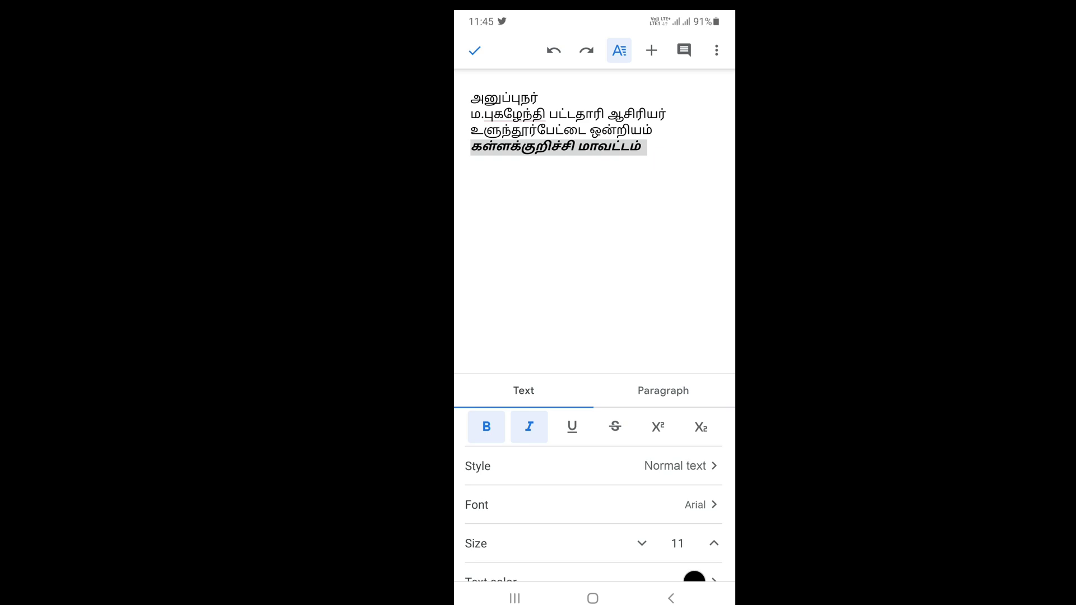
left_click(571, 427)
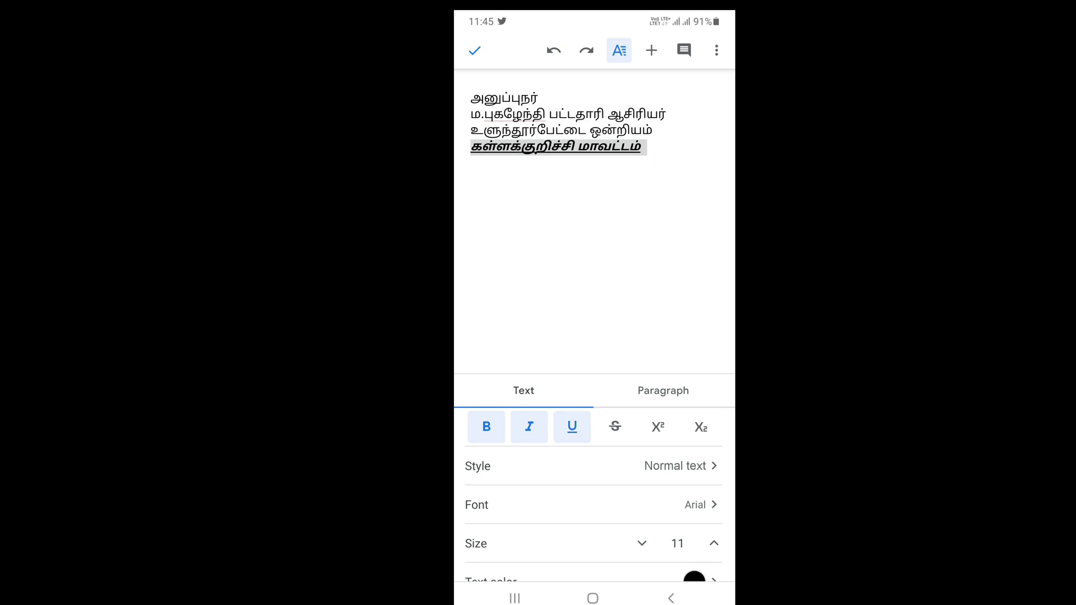
left_click(619, 49)
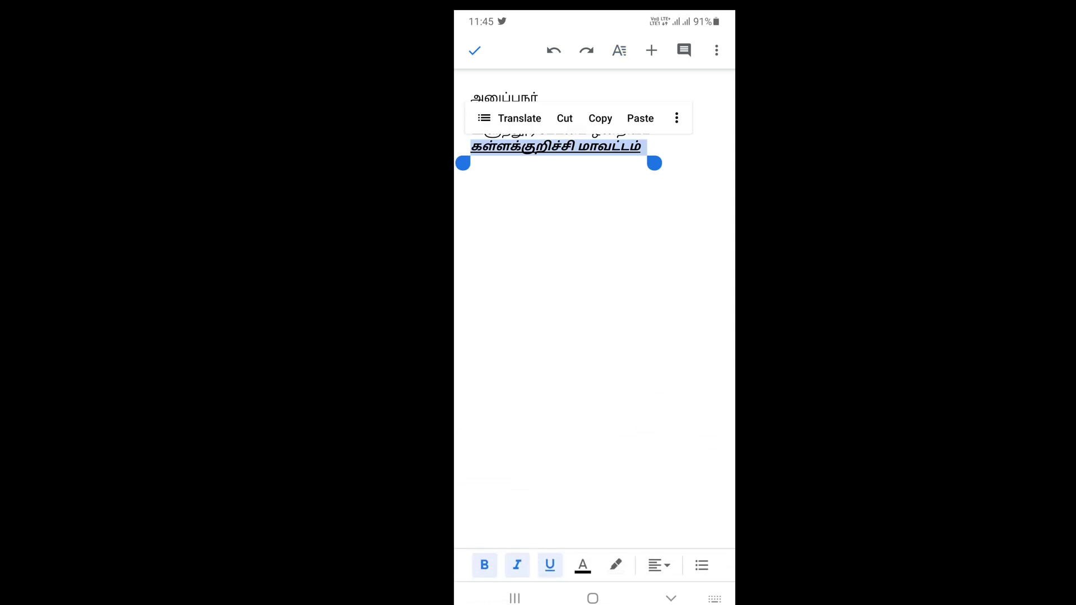
Insert a table with 5 columns and 3 rows in place of the selected district line
left_click(651, 50)
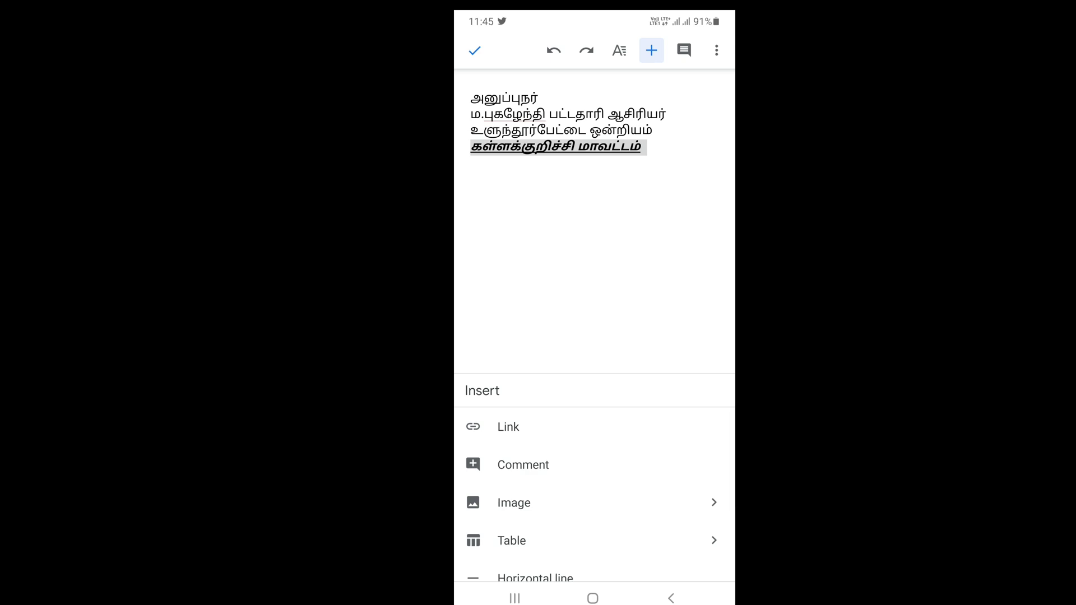
left_click(512, 541)
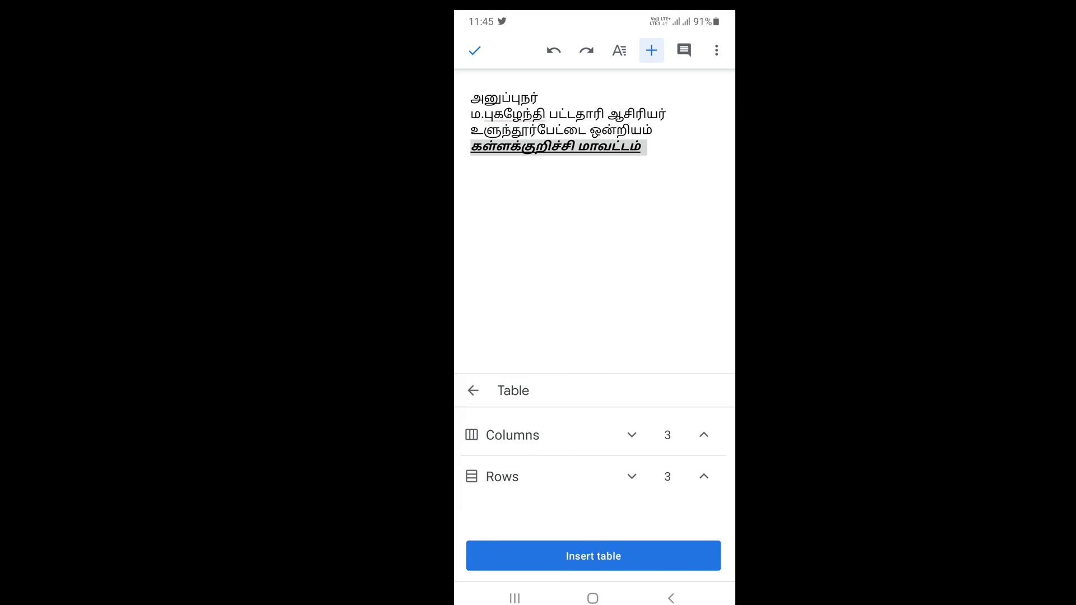
left_click(704, 435)
left_click(704, 435)
left_click(704, 435)
left_click(703, 435)
left_click(631, 435)
left_click(631, 434)
left_click(593, 556)
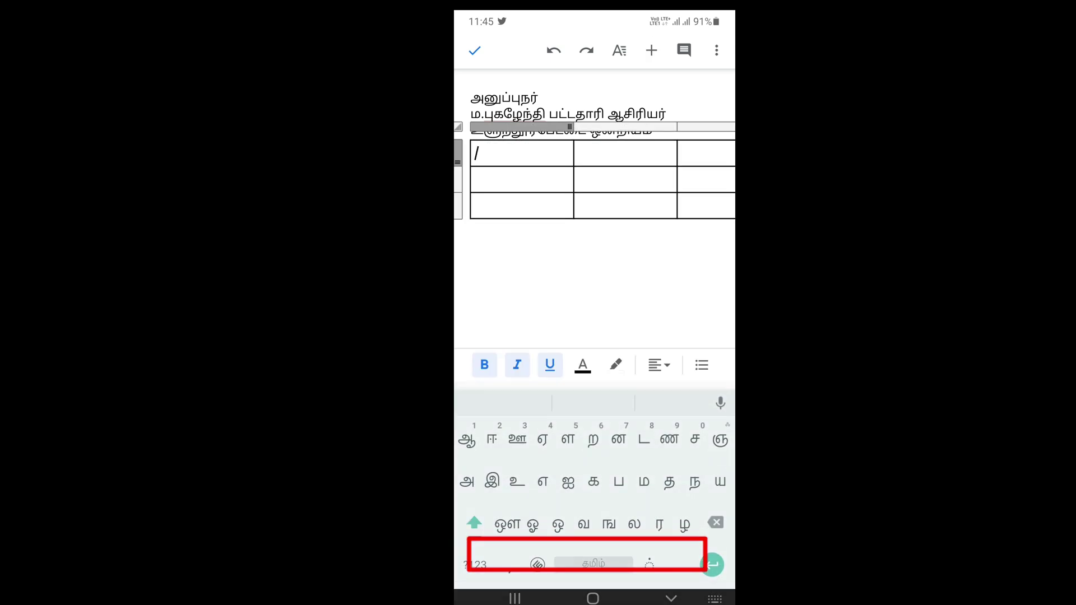
Turn on print layout to show the document with the whole table on the page
scroll(594, 179, "right", 1)
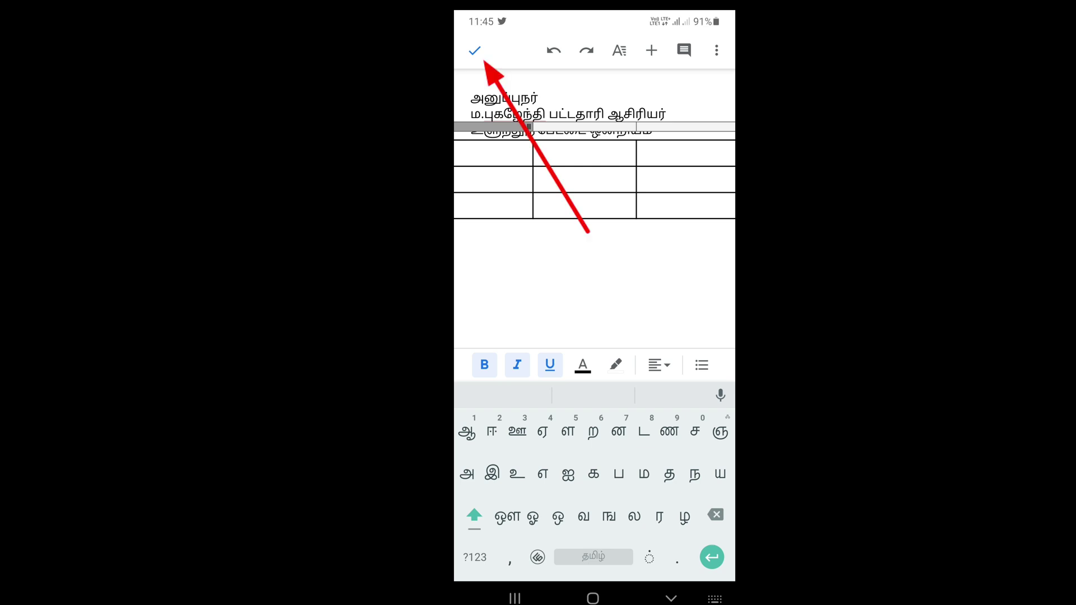
left_click(716, 50)
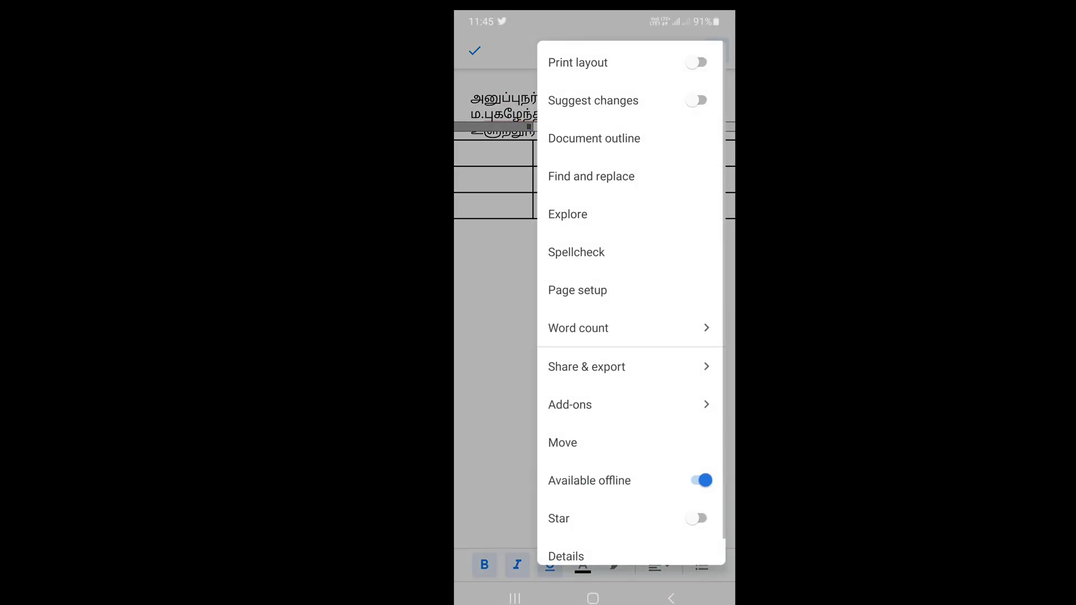
left_click(578, 62)
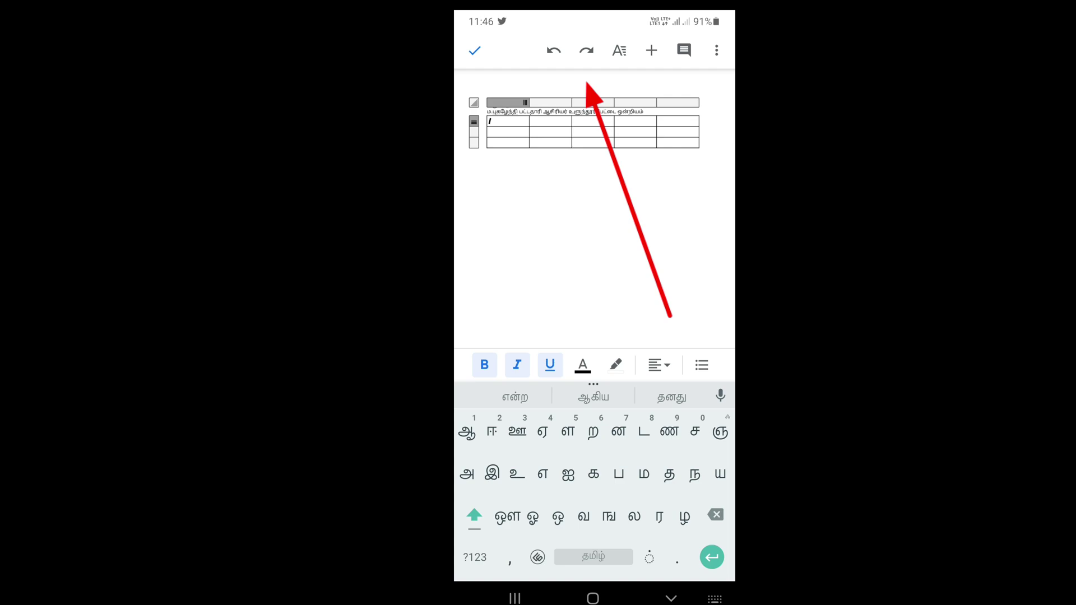
Start sending a copy of the document in Word (.docx) format
left_click(716, 50)
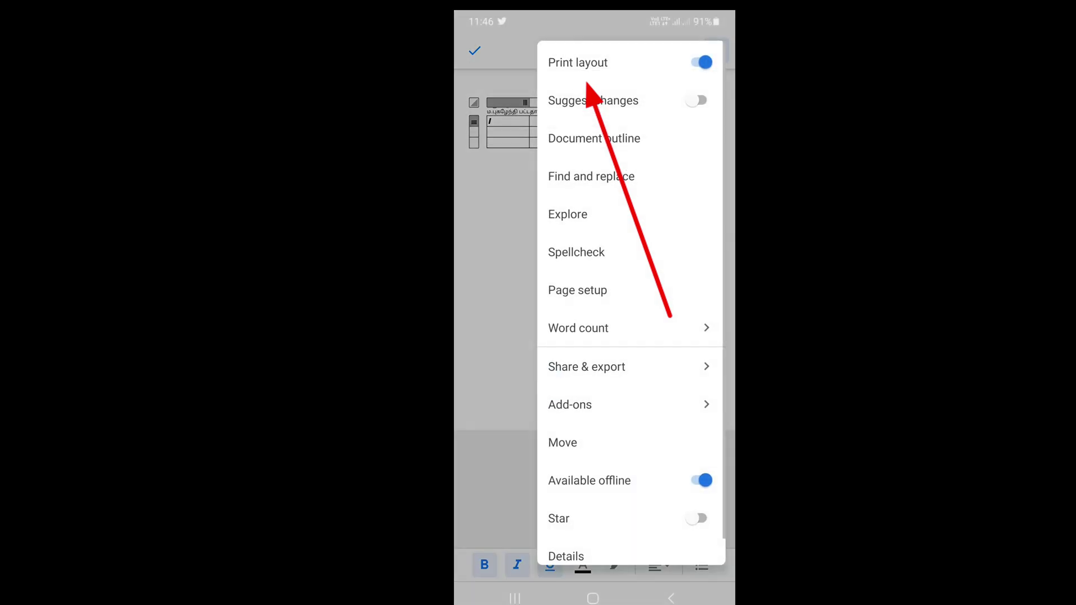
left_click(586, 366)
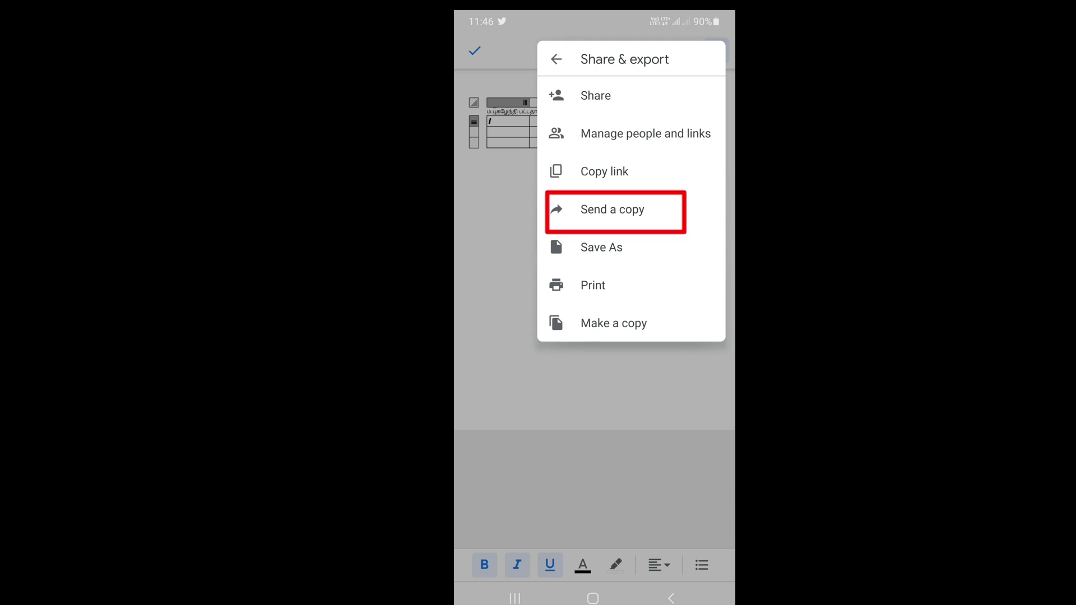
left_click(612, 209)
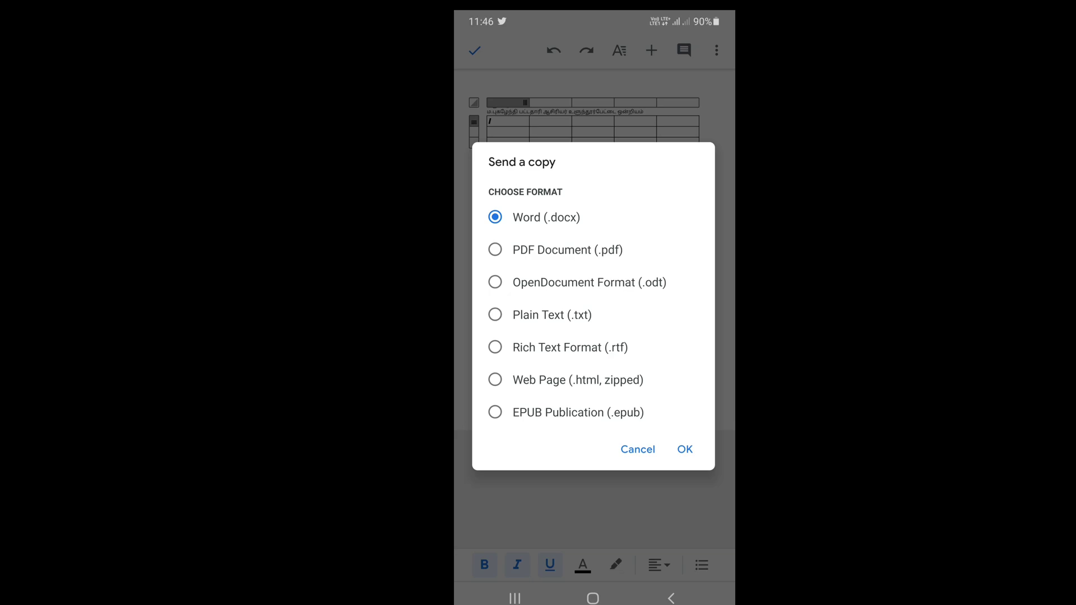
key("Escape")
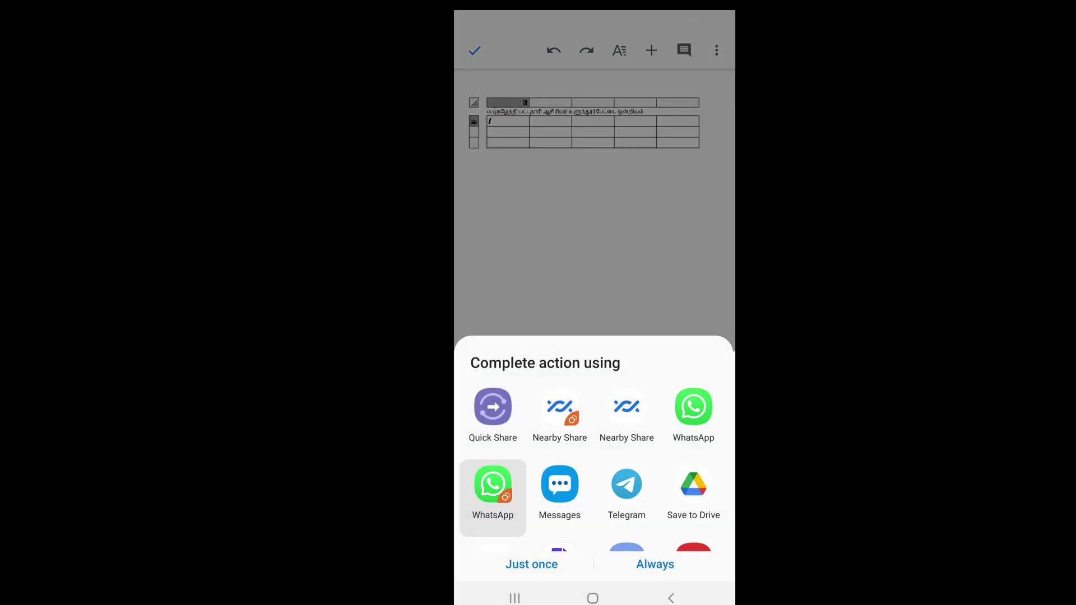
Choose the standard WhatsApp, not its cloned version, to share the document copy, for this time only
scroll(594, 449, "down", 3)
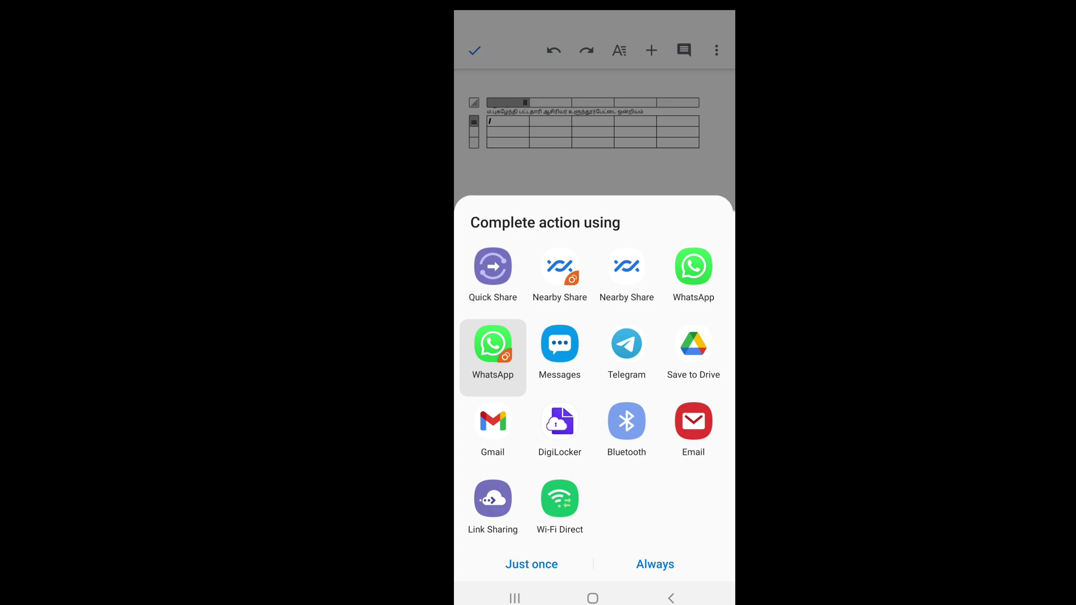
left_click(693, 274)
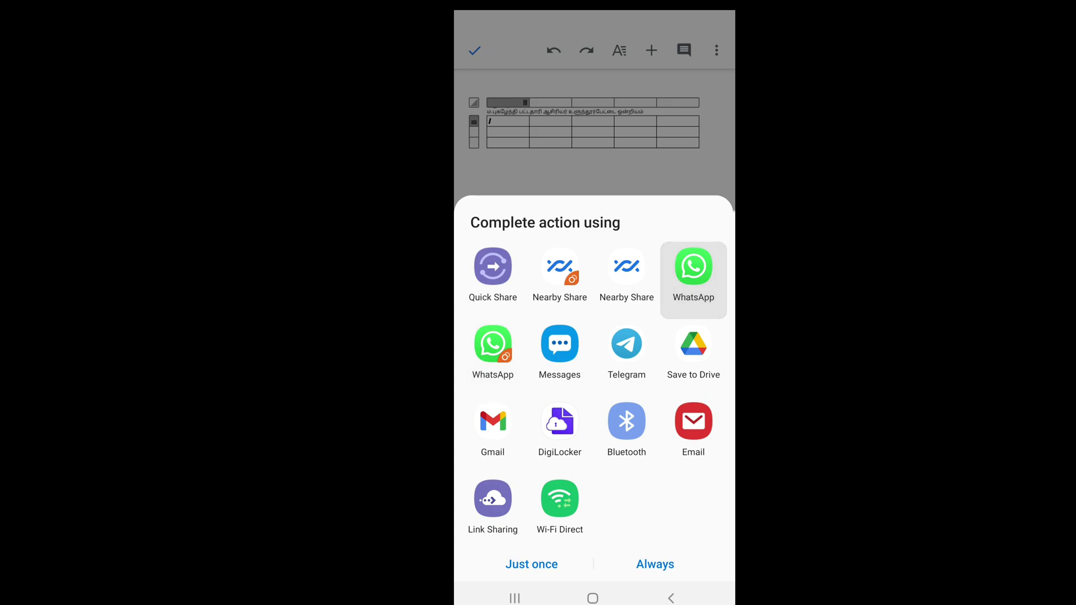
left_click(531, 564)
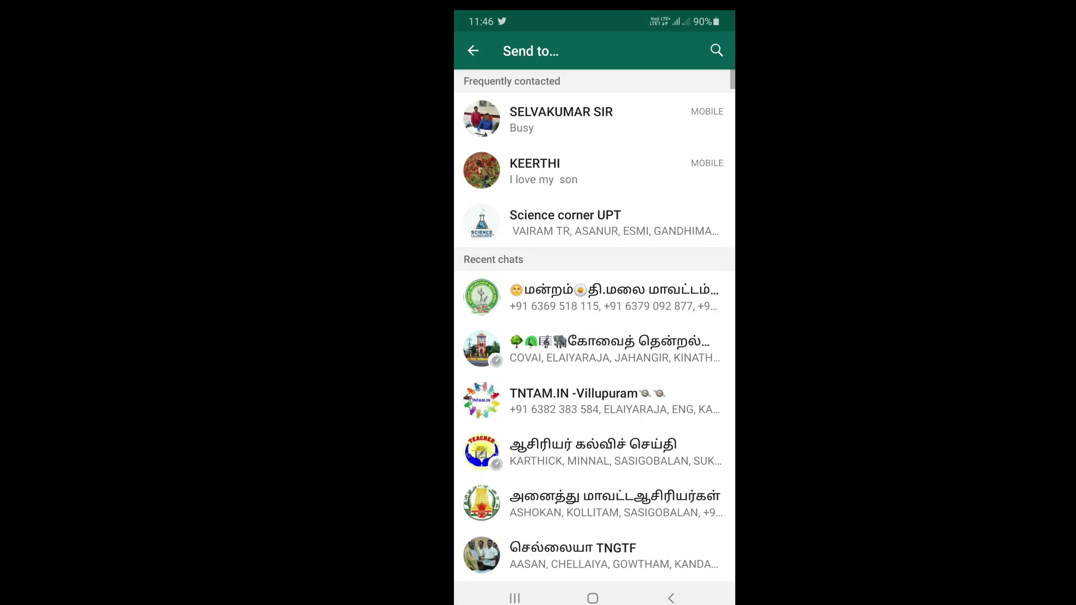
Send the Word copy of the document to the second frequently contacted person in WhatsApp
scroll(593, 325, "down", 5)
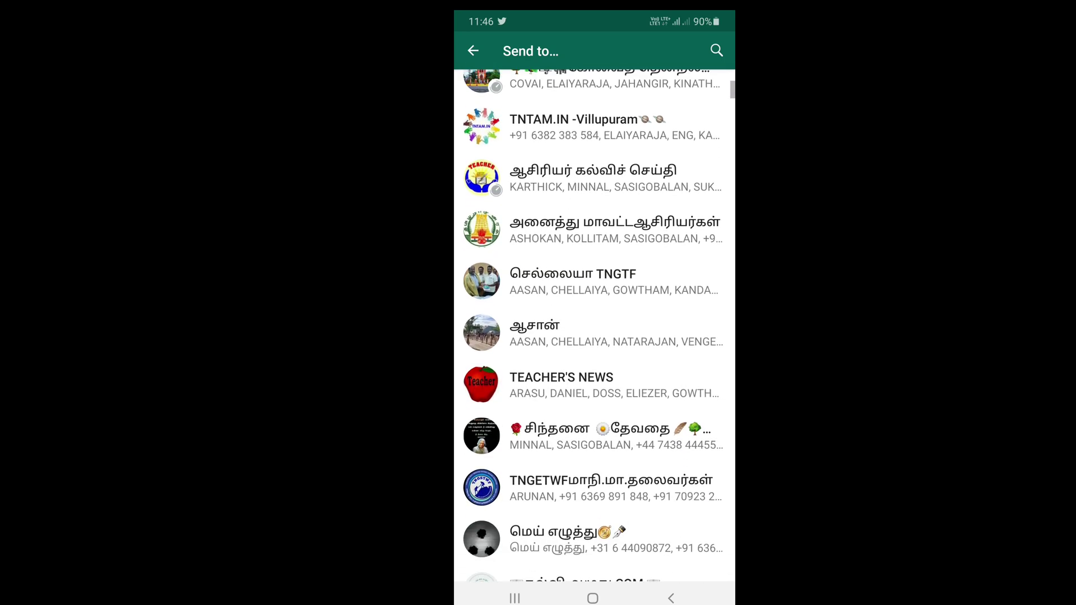
scroll(594, 325, "up", 5)
scroll(594, 325, "down", 5)
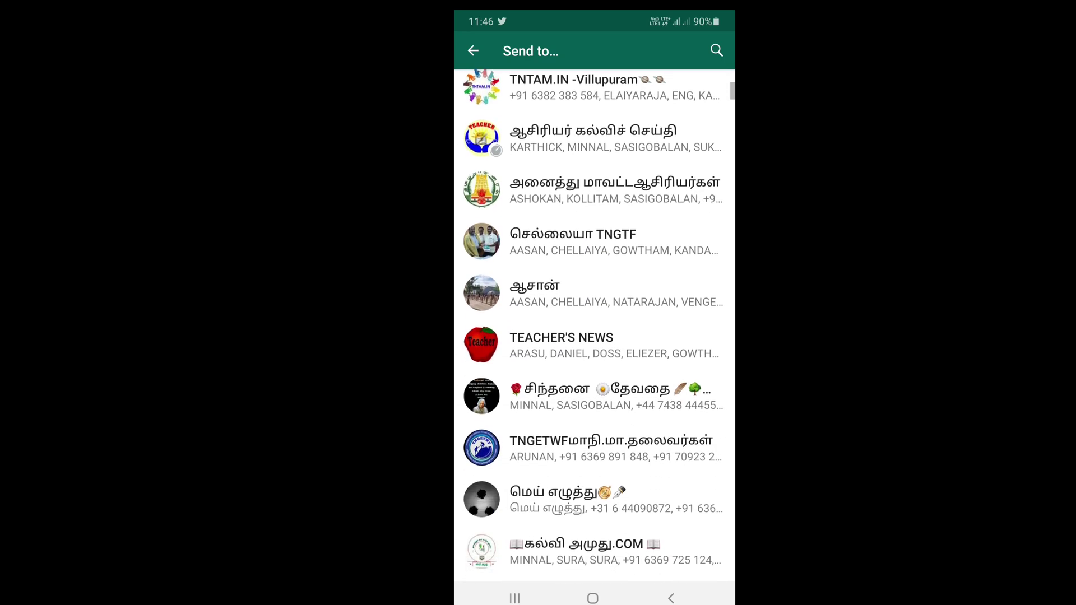
scroll(594, 325, "down", 3)
scroll(594, 325, "up", 2)
scroll(593, 325, "up", 3)
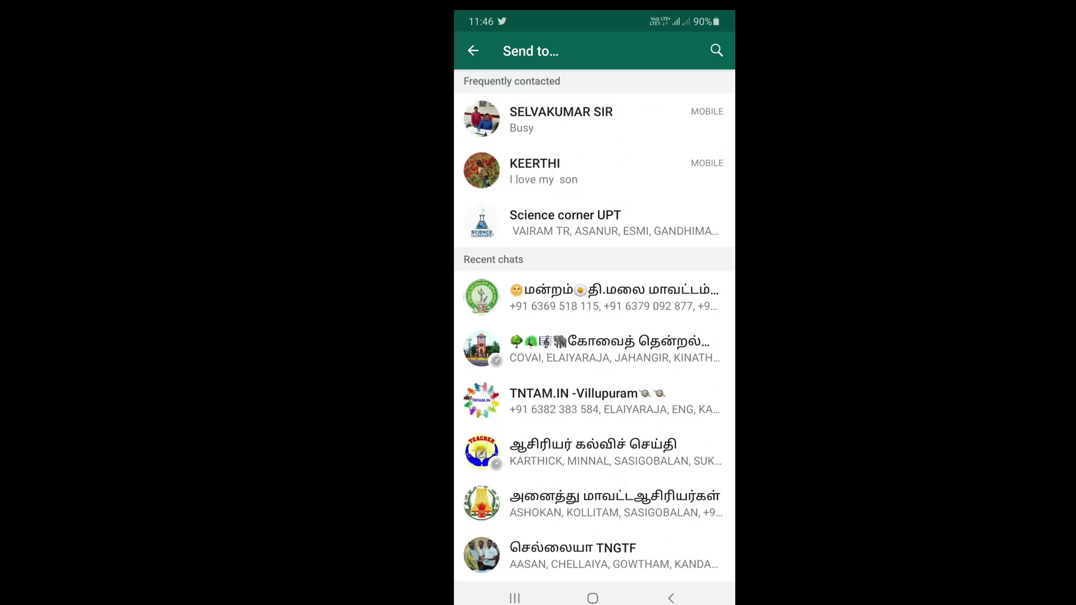
left_click(535, 170)
left_click(702, 550)
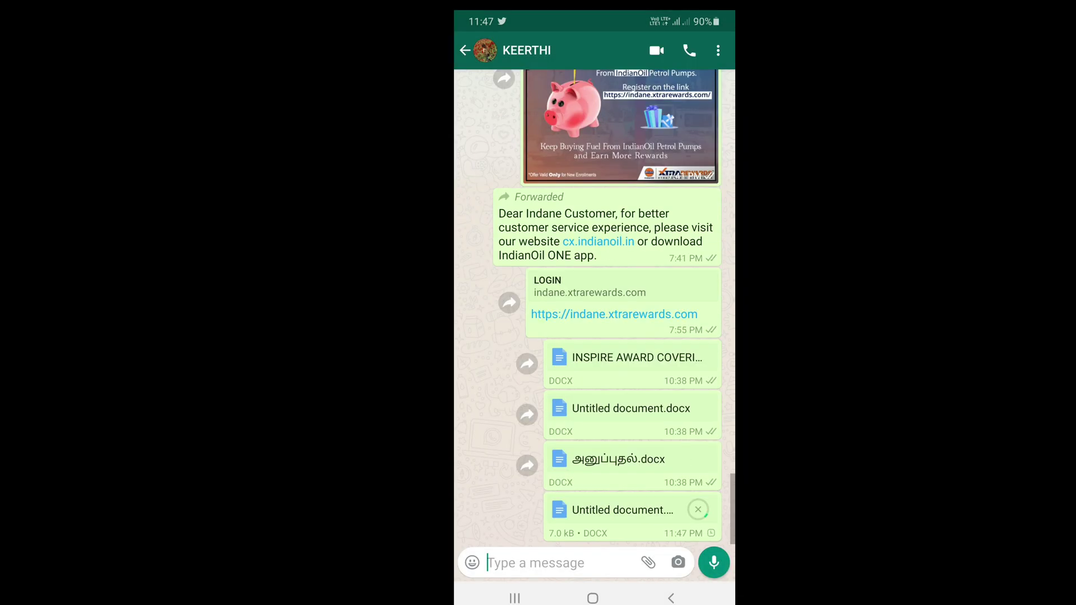